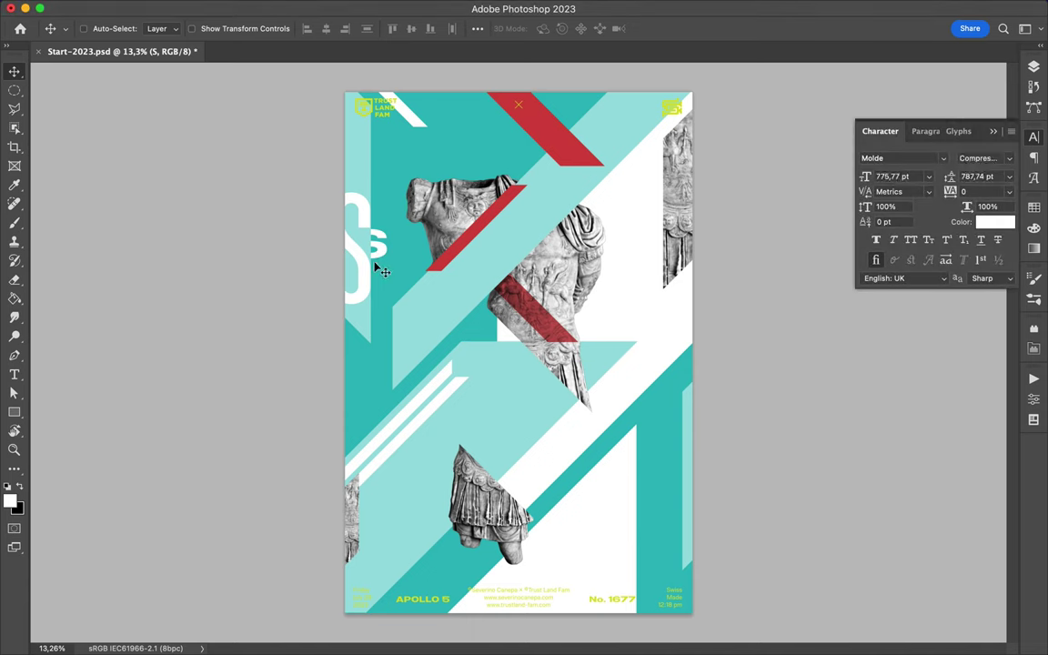
Retype the copied letter as P, give it a new font style, and colour it red
double_click(651, 282)
key("Escape")
left_click(978, 157)
left_click(1001, 222)
left_click(1001, 222)
left_click(878, 244)
key("Return")
Scale the red P up and move it toward the poster's right edge
key("ctrl+t")
left_click_drag(606, 304, 544, 199)
key("Return")
left_click_drag(592, 266, 653, 235)
Switch the red P to a bolder font style
double_click(654, 234)
left_click(300, 28)
left_click(927, 179)
left_click(965, 156)
left_click(917, 218)
Move the P layer above Layer 2 and stretch the P wider
left_click(1033, 136)
left_click_drag(871, 274, 901, 204)
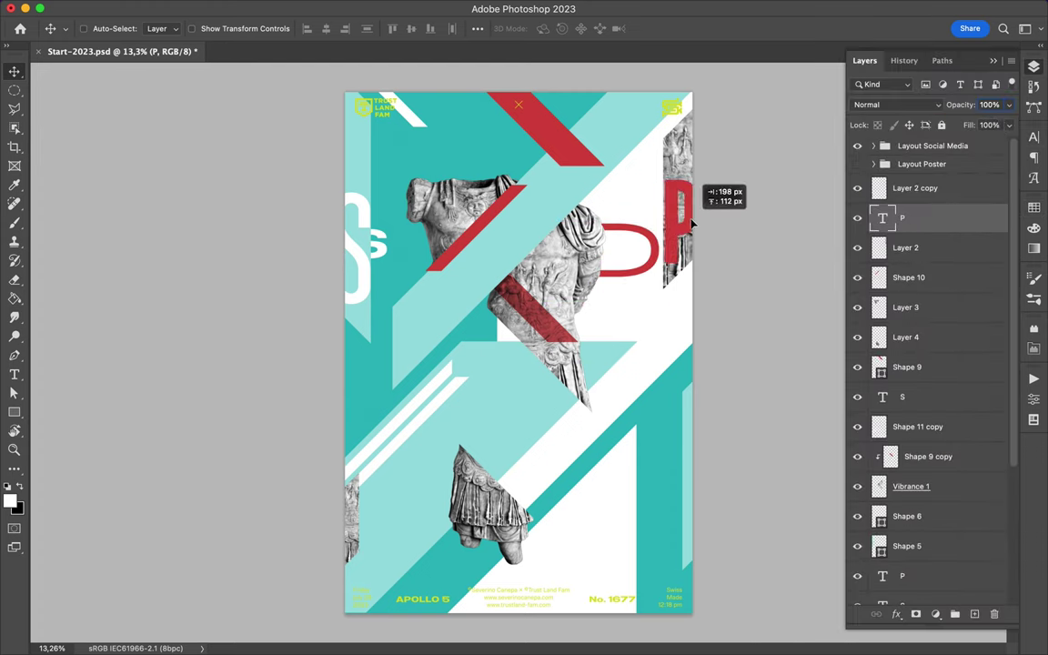
key("ctrl+t")
mouse_move(701, 216)
left_mouse_down()
mouse_move(716, 221)
mouse_move(728, 119)
left_mouse_up()
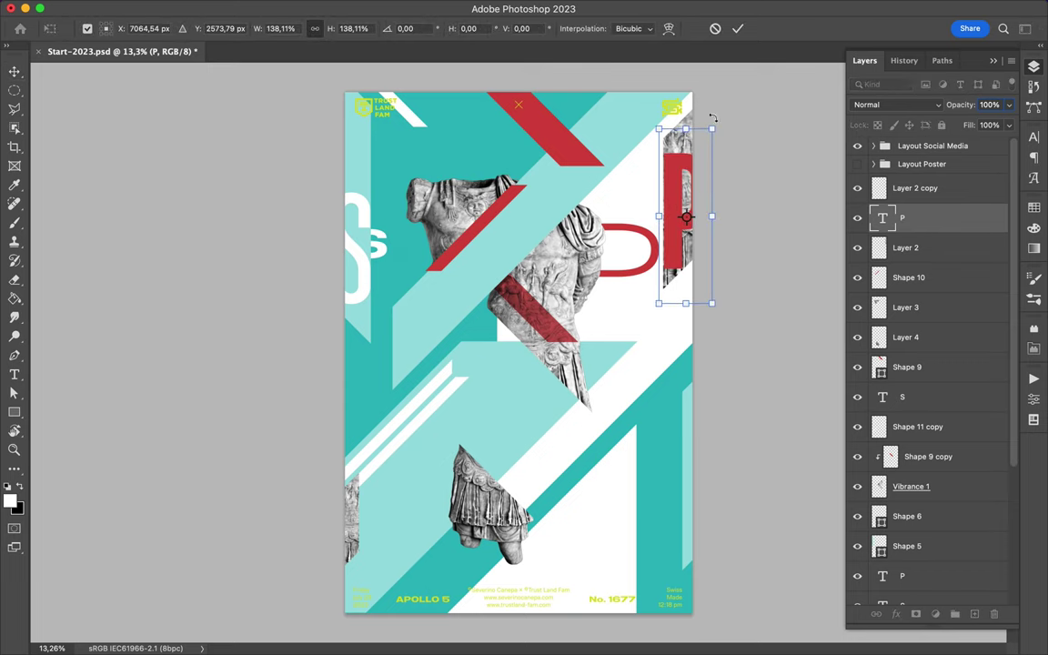
key("Return")
Resize the P so it crops against the poster's edge, then fit the whole poster in view
key("ctrl+plus")
scroll(735, 124, "up", 5)
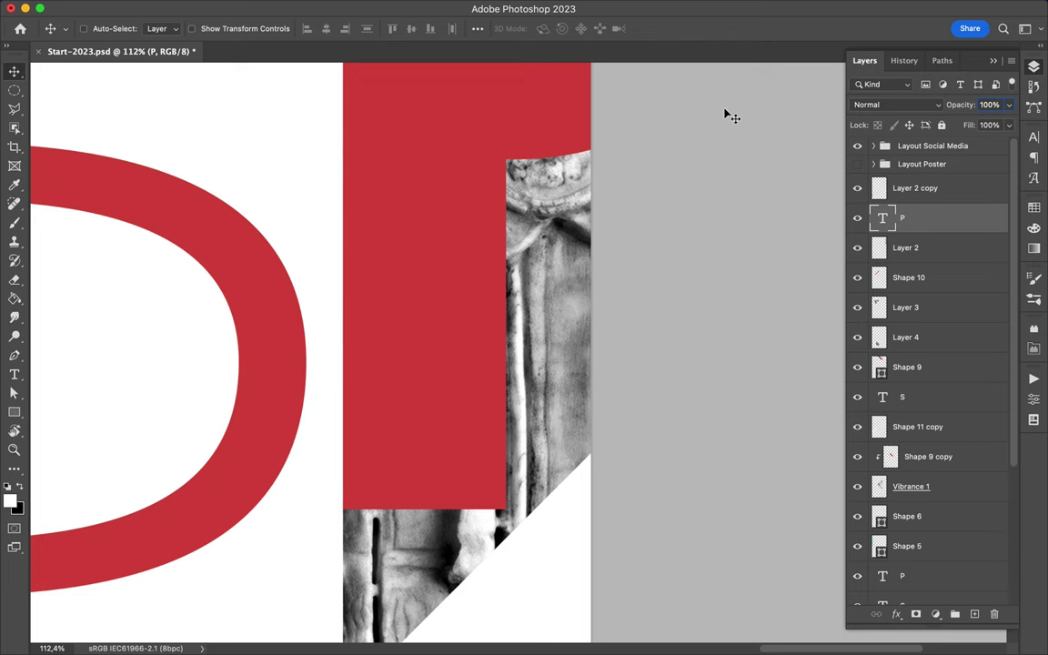
key("ctrl+t")
scroll(471, 241, "down", 5)
left_click_drag(620, 128, 625, 128)
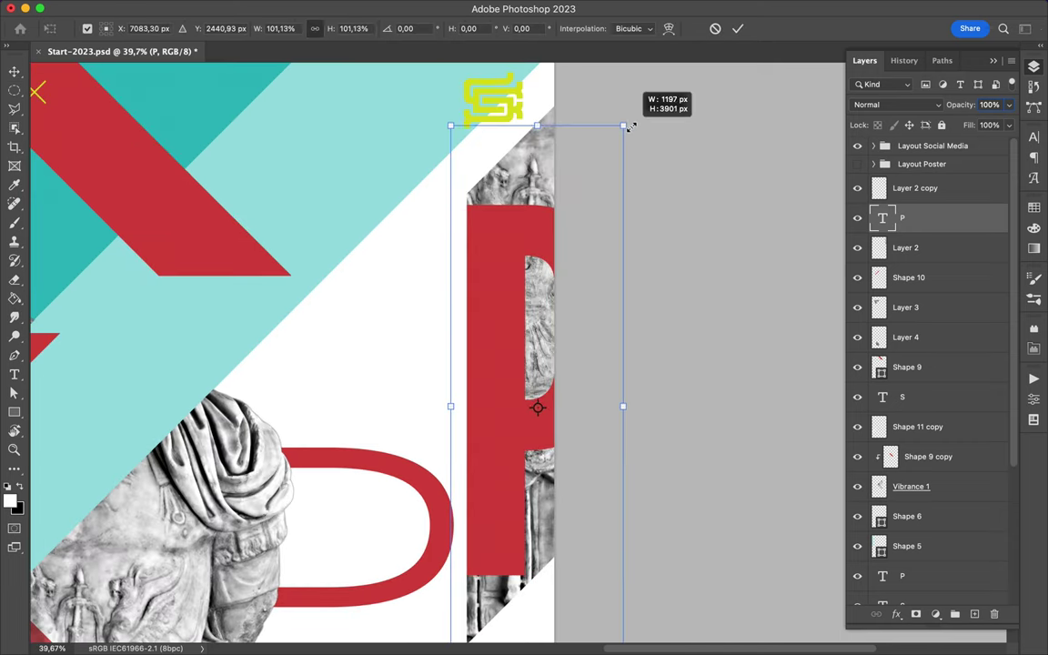
key("Return")
key("ctrl+0")
left_click(842, 8)
left_click(842, 7)
left_click(843, 7)
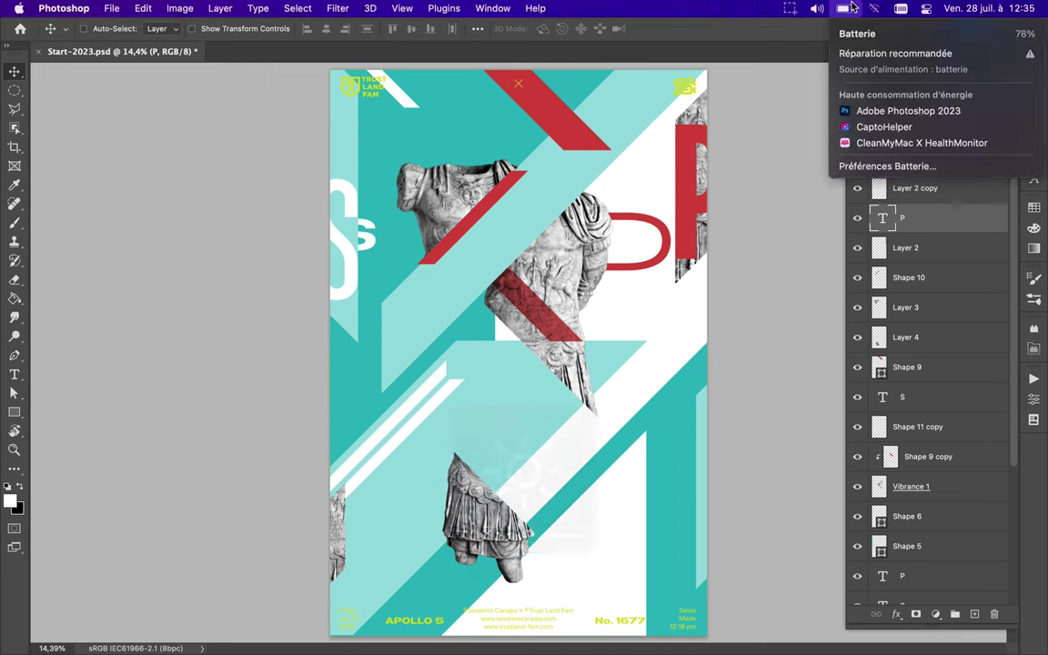
Save the poster, then turn the copied S into a Q placed in the lower left
scroll(587, 328, "down", 1)
key("ctrl+s")
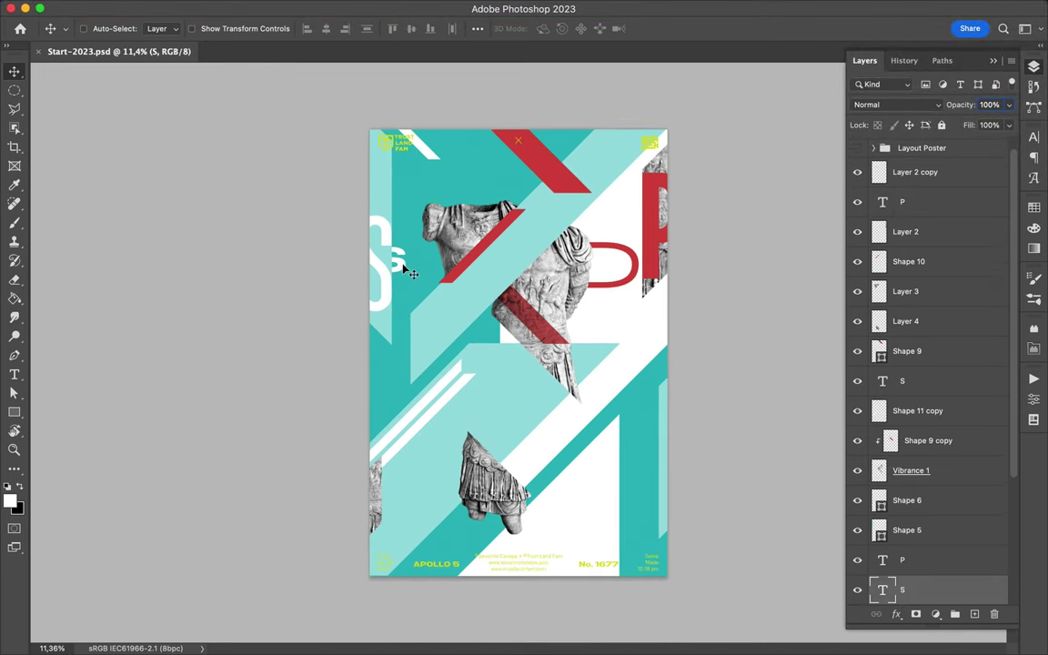
left_click_drag(405, 276, 393, 452)
double_click(393, 452)
type("Q")
key("Escape")
mouse_move(405, 496)
left_mouse_down()
mouse_move(414, 470)
mouse_move(382, 414)
mouse_move(418, 478)
left_mouse_up()
Duplicate the Q, give the copy a compressed style, and stretch it much taller
left_click(1033, 208)
left_click(1033, 136)
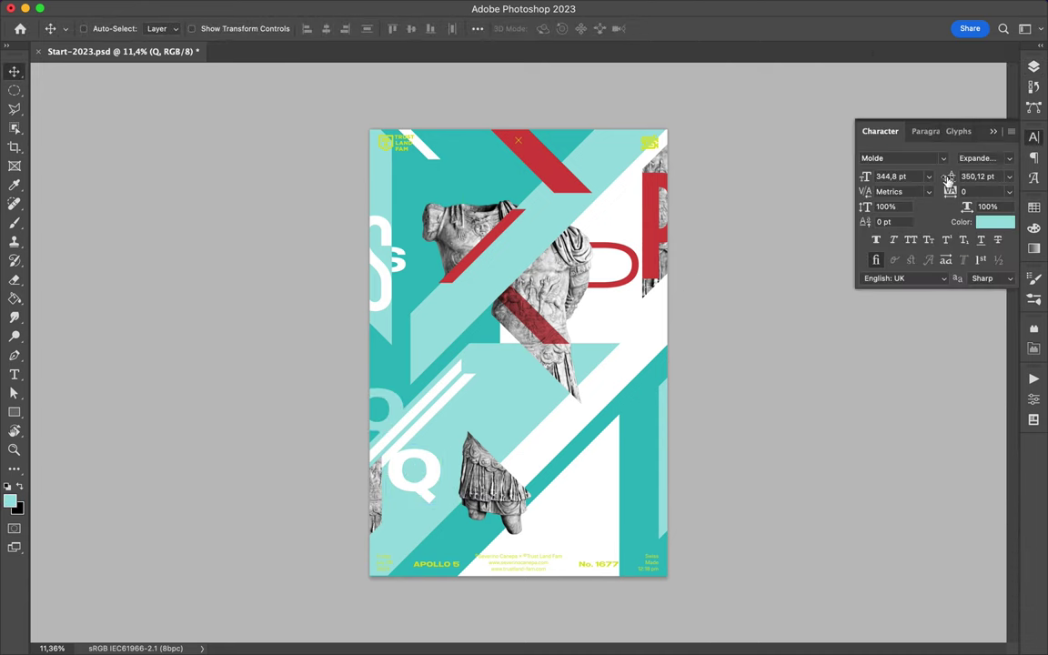
left_click(983, 158)
left_click(910, 143)
key("ctrl+t")
left_click_drag(365, 376, 365, 239)
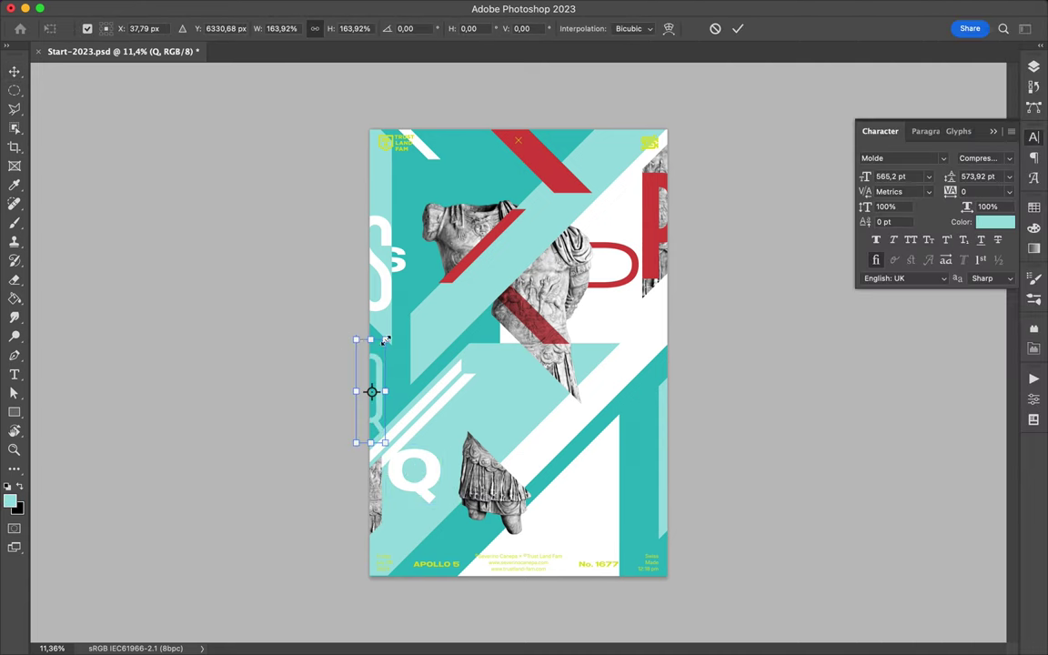
key("Return")
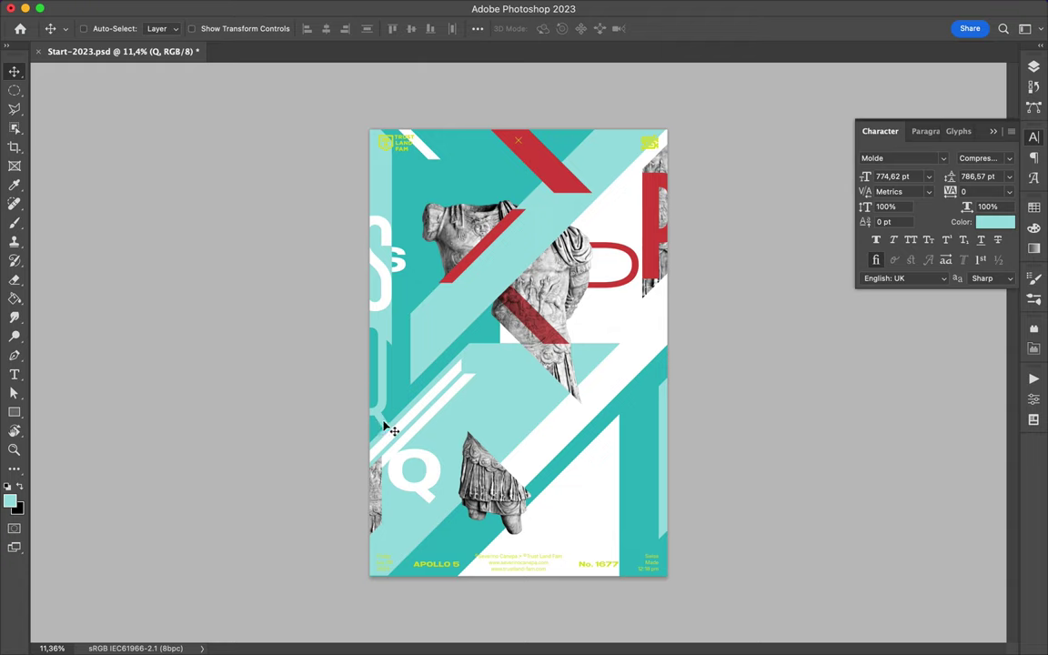
Shift the Qs, shrink the narrow Q slightly, and apply a thinner expanded style
left_click_drag(387, 429, 422, 441)
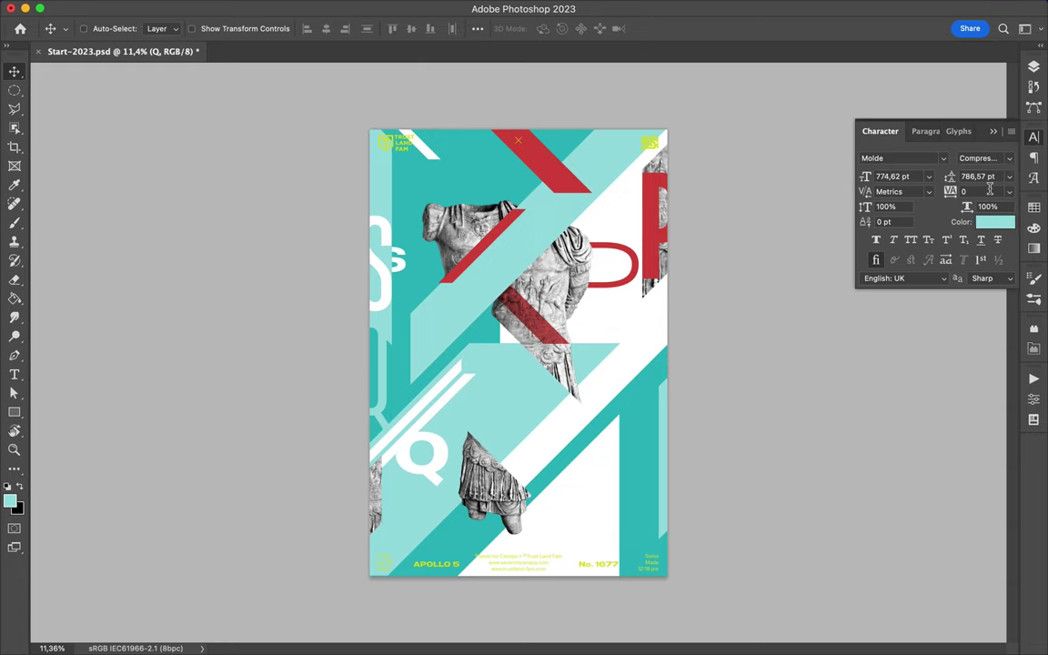
key("super+t")
left_click_drag(397, 444, 395, 438)
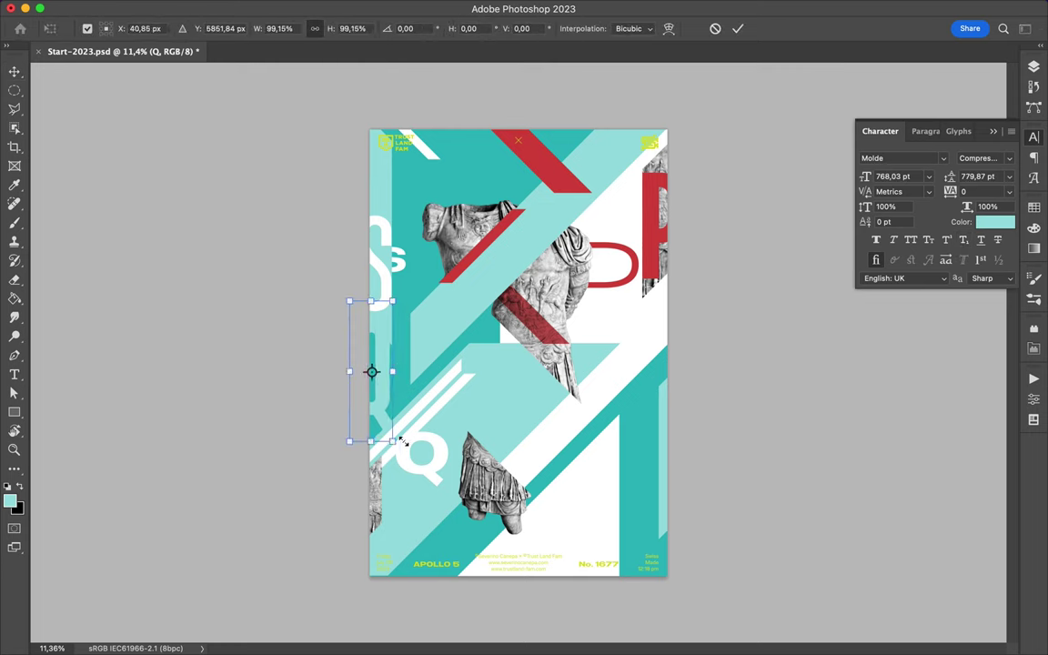
key("Return")
left_click(1014, 161)
left_click(942, 167)
mouse_move(431, 469)
left_mouse_down()
mouse_move(434, 484)
mouse_move(599, 459)
mouse_move(648, 505)
left_mouse_up()
Copy the Q, retype it as R in Compressed-UltraLight, and stretch it much taller
key("super+t")
key("Return")
double_click(605, 464)
type("R")
left_click(982, 157)
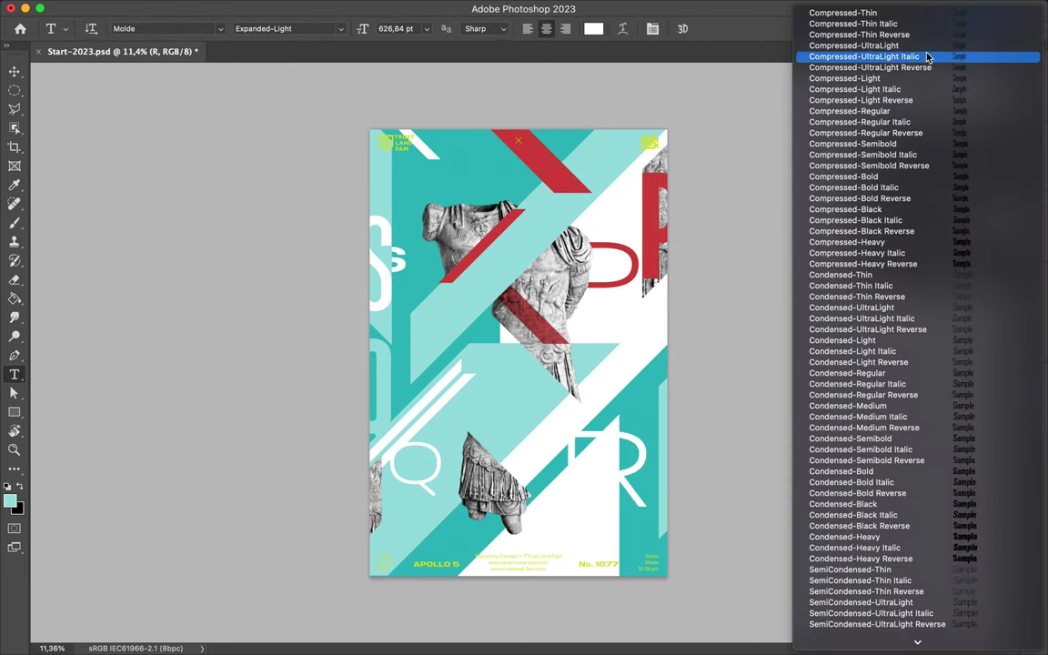
left_click(931, 58)
key("super+t")
left_click_drag(622, 528, 626, 548)
key("Return")
key("v")
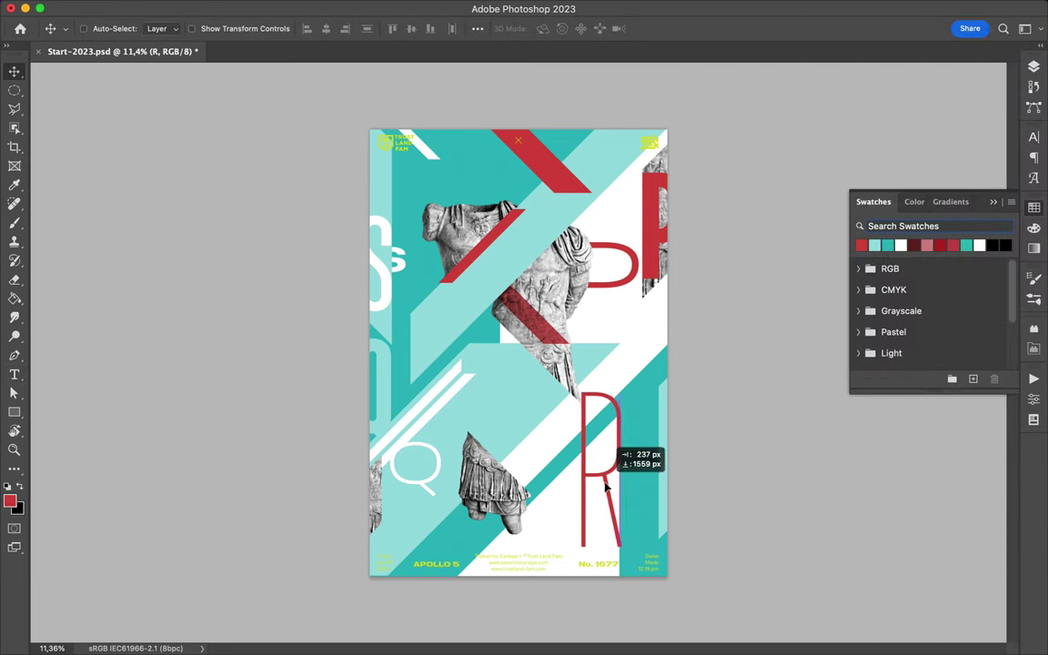
Make the duplicate R SemiExpanded-Heavy, scale it down, and place it beside the tall R
double_click(637, 475)
left_click(1034, 137)
left_click(983, 157)
left_click(917, 337)
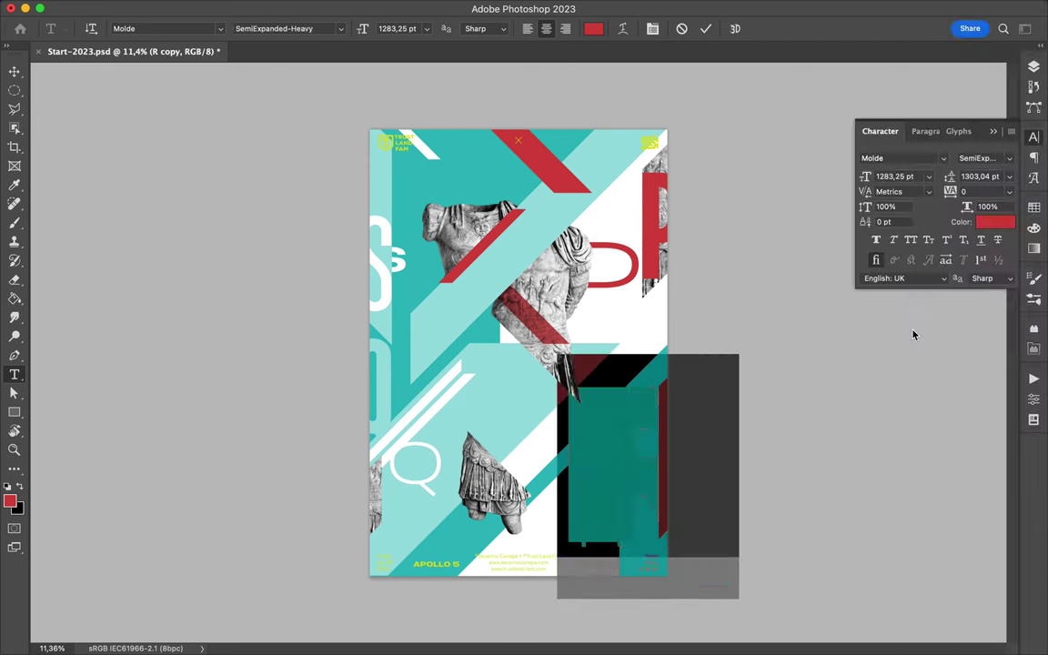
key("super+t")
key("Return")
key("v")
mouse_move(735, 363)
left_mouse_down()
mouse_move(667, 401)
mouse_move(640, 442)
mouse_move(679, 423)
left_mouse_up()
key("super+t")
key("Return")
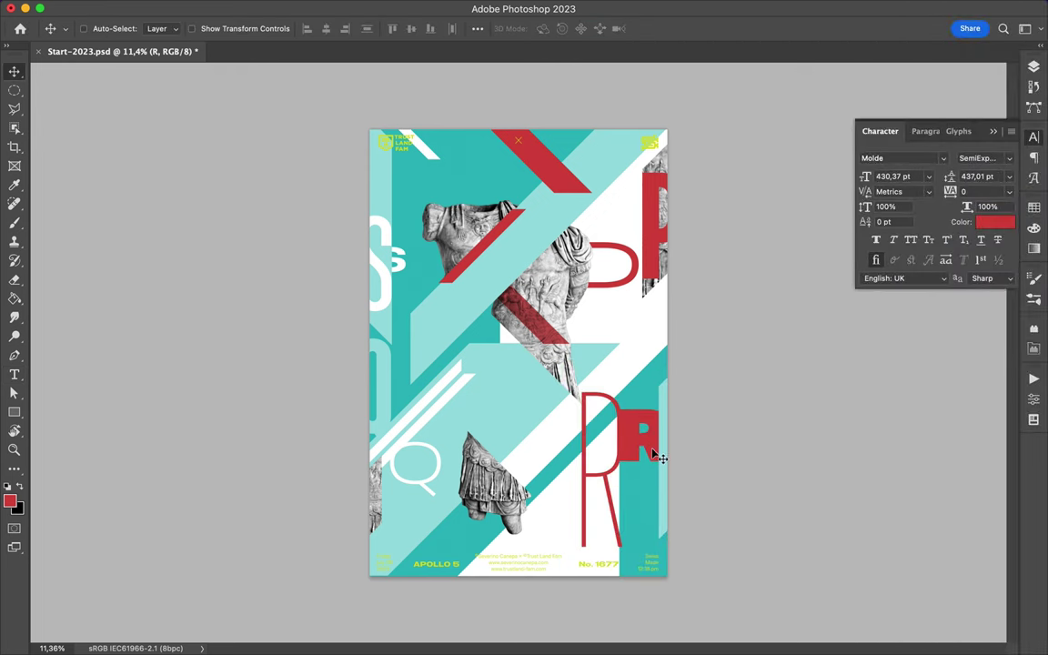
Start a new Pen shape by placing its first corner on the poster
scroll(479, 467, "up", 3)
key("p")
scroll(480, 467, "down", 2)
left_click(464, 473)
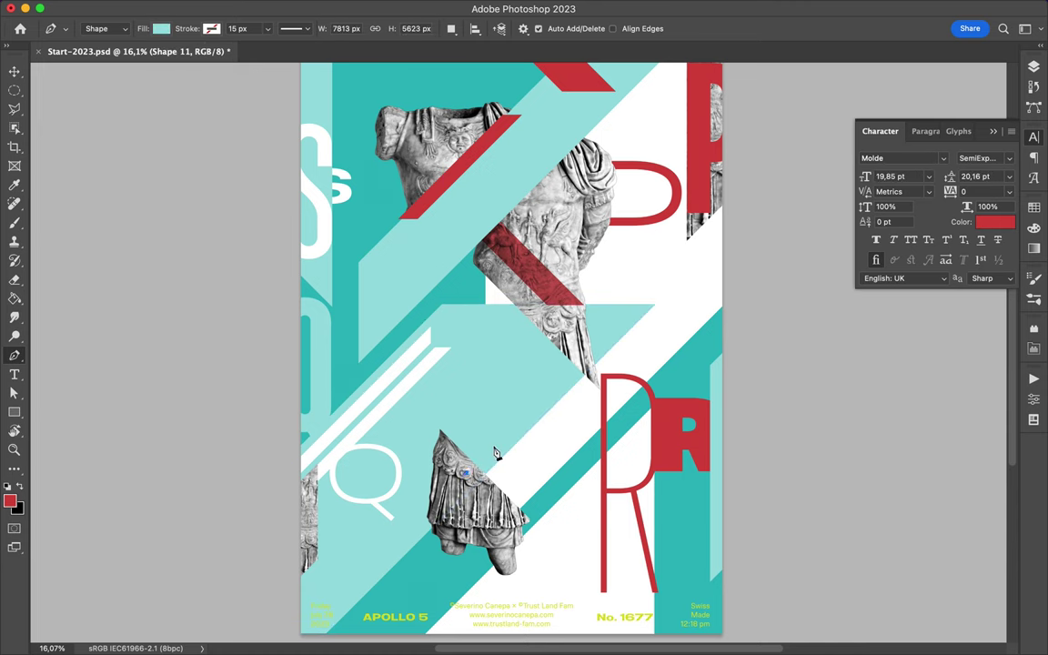
Fill the new diagonal bar shape red
left_click(1034, 228)
left_click(861, 244)
key("v")
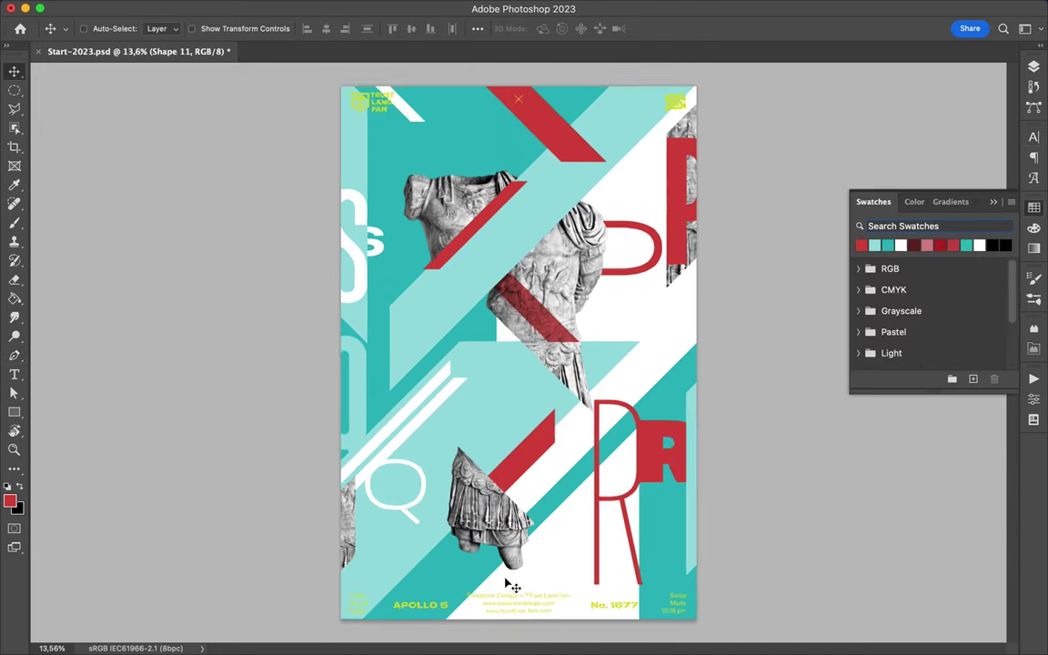
scroll(500, 427, "down", 3)
key("p")
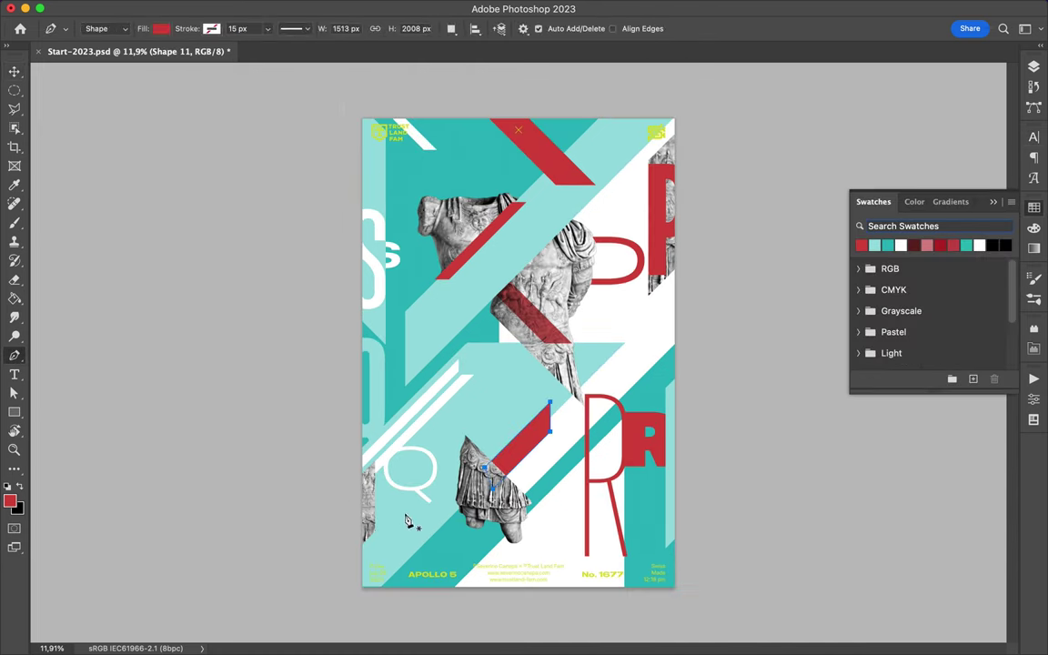
Duplicate the white parallelogram and move the copy near the top of the poster
left_click(1033, 65)
key("v")
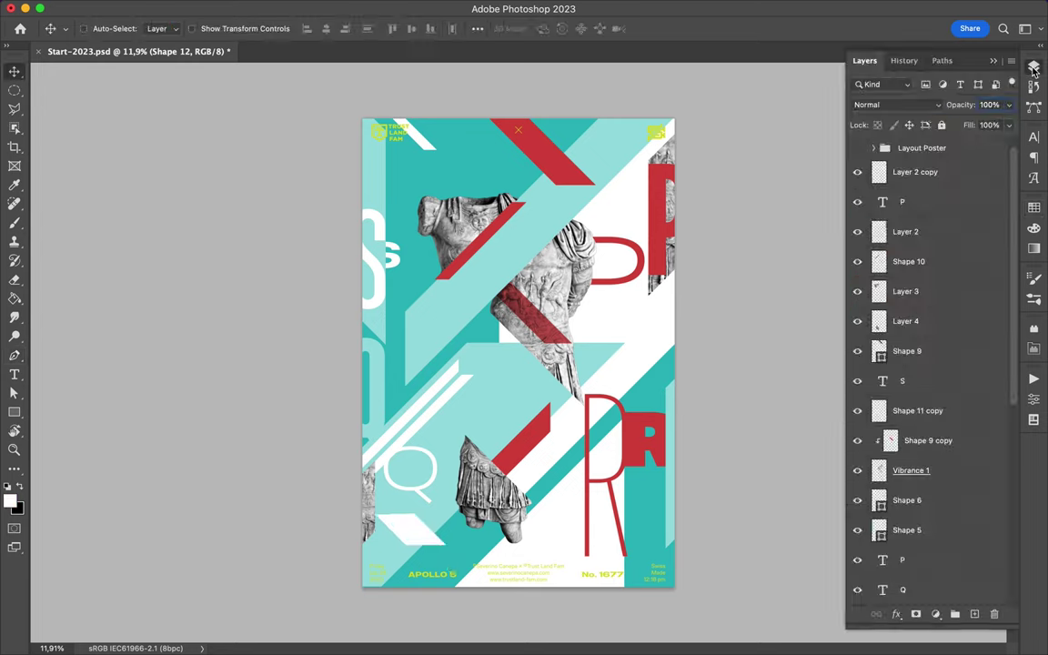
right_click(908, 441)
key("Escape")
key("l")
key("ctrl+j")
mouse_move(405, 522)
left_mouse_down()
mouse_move(445, 137)
mouse_move(466, 156)
left_mouse_up()
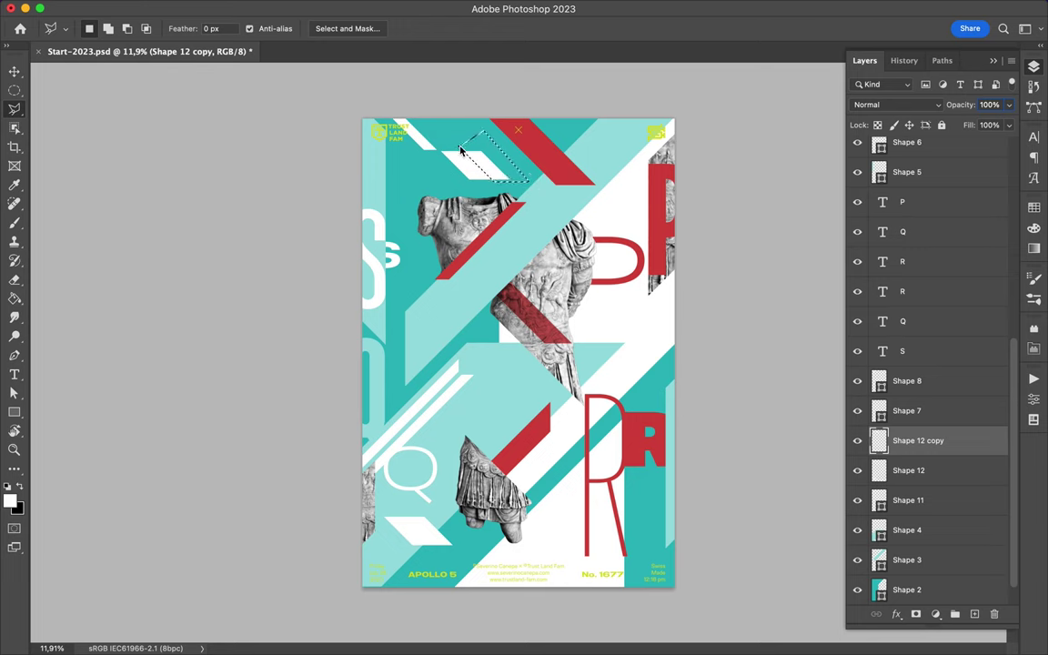
Move a parallelogram copy down the poster and duplicate it again
key("m")
key("v")
mouse_move(489, 168)
left_mouse_down()
mouse_move(467, 323)
mouse_move(446, 304)
mouse_move(555, 503)
mouse_move(659, 532)
left_mouse_up()
key("ctrl+j")
key("ctrl+j")
key("ctrl+plus")
Duplicate the small stripe, distribute and merge the copies, and rotate them 90° beside the R
left_click(141, 8)
key("Escape")
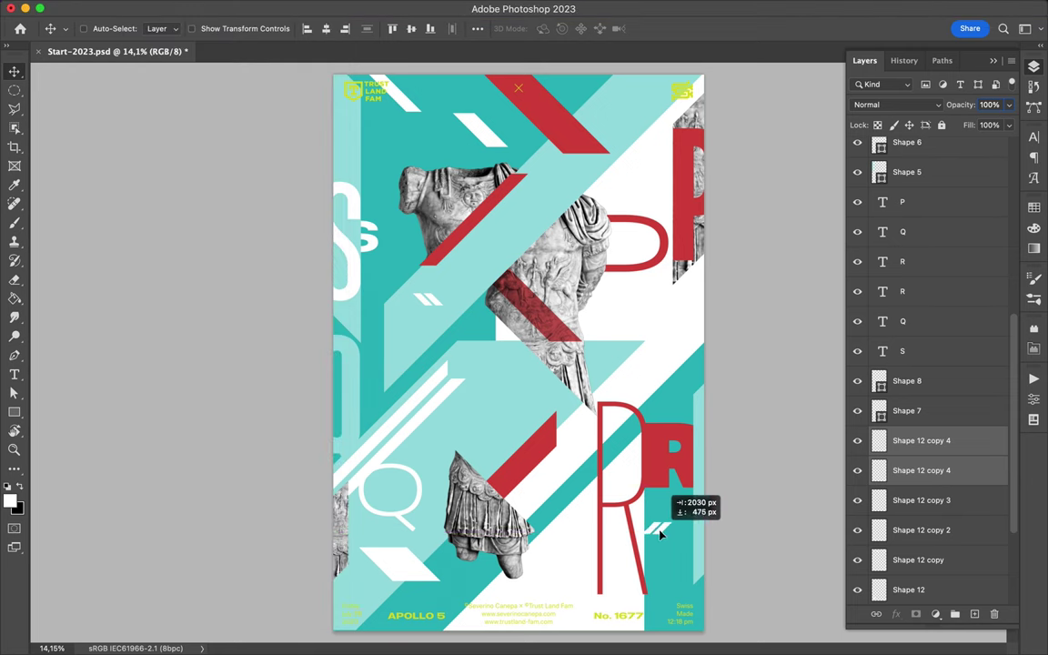
right_click(660, 532)
right_click(656, 515)
key("Escape")
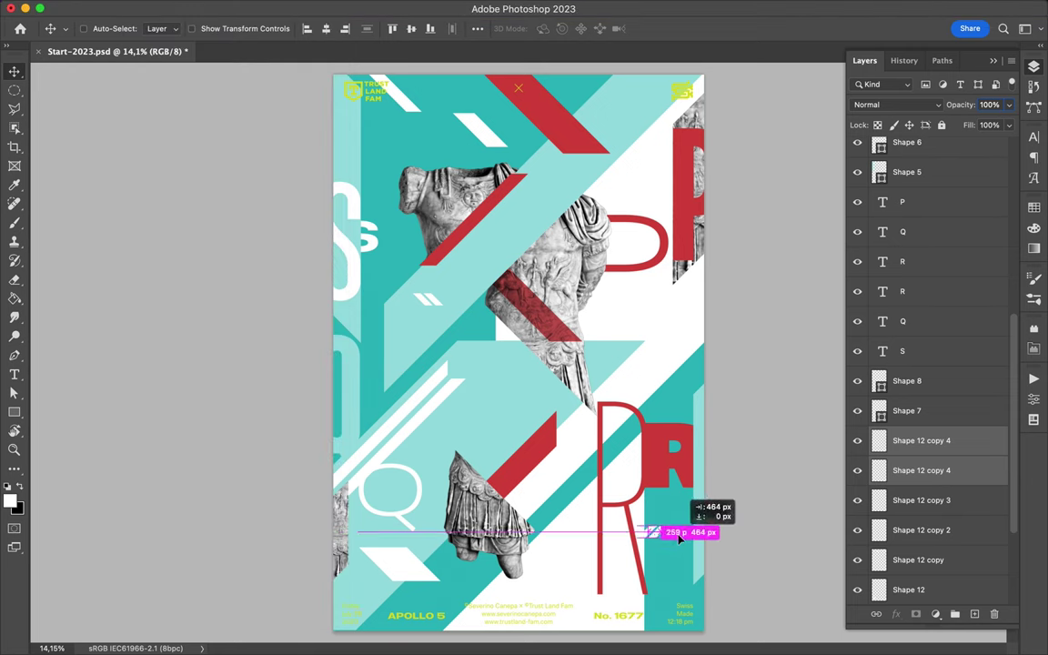
left_click(669, 538, "shift")
left_click(477, 28)
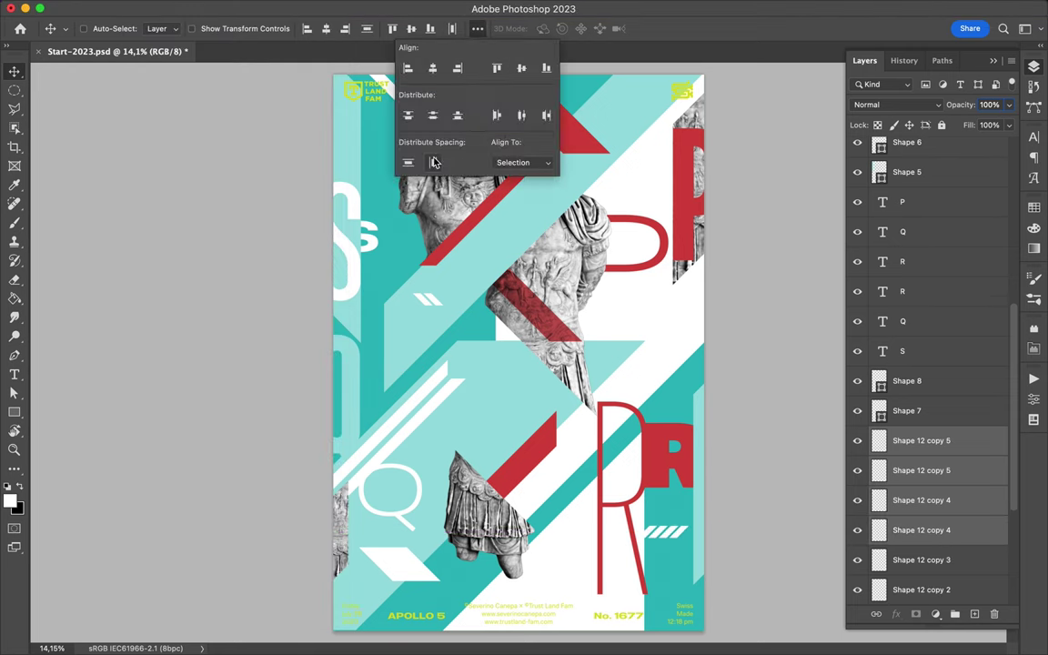
key("super+e")
mouse_move(705, 451)
left_mouse_down()
mouse_move(678, 535)
mouse_move(661, 521)
left_mouse_up()
key("super+t")
key("Return")
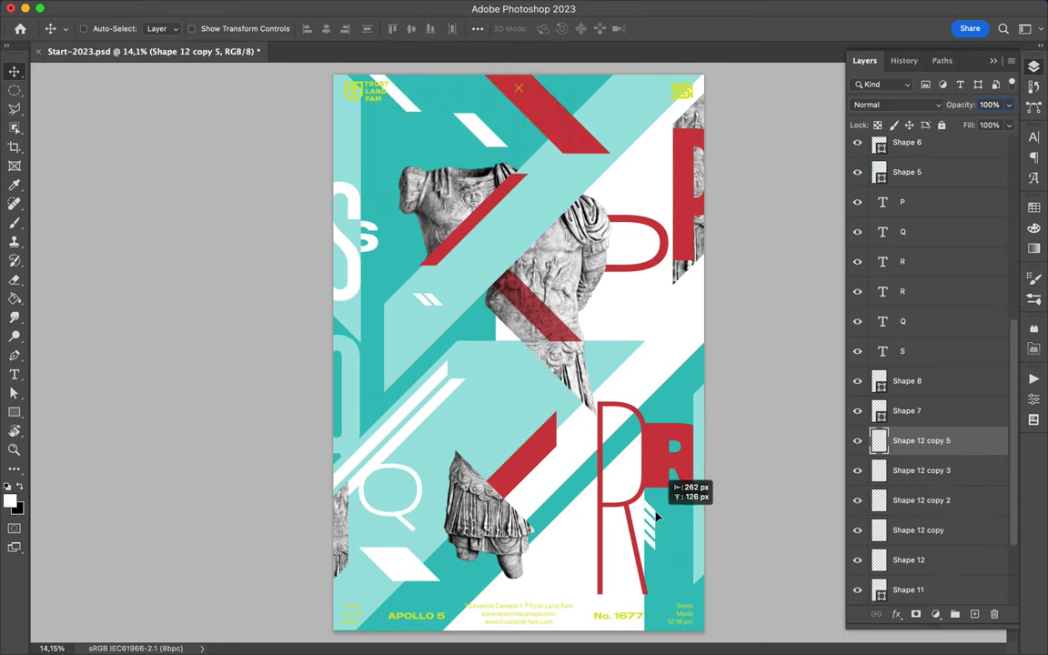
Draw a rectangle, fill it red, and move it near the top right
key("u")
left_click_drag(474, 358, 512, 428)
left_click(1034, 208)
left_click(874, 245)
left_click(1033, 67)
key("v")
mouse_move(445, 355)
left_mouse_down()
mouse_move(648, 191)
mouse_move(651, 80)
left_mouse_up()
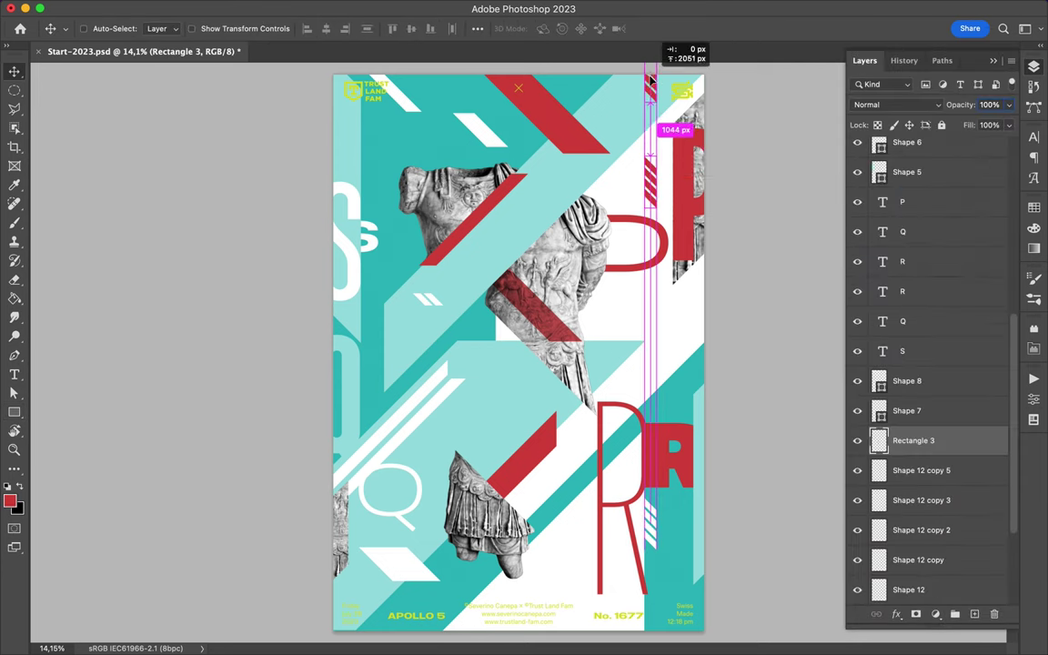
scroll(600, 509, "up", 2)
scroll(509, 364, "down", 1)
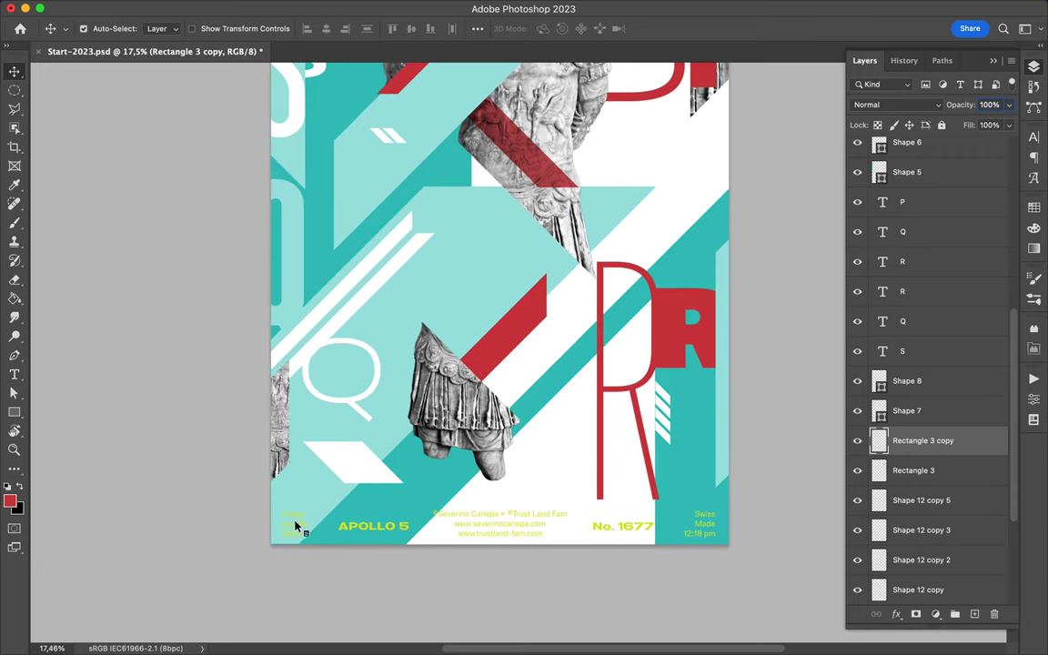
Select the date and Swiss Made text layers and turn off automatic layer picking
left_click(293, 524, "ctrl")
left_click(714, 528, "ctrl+shift")
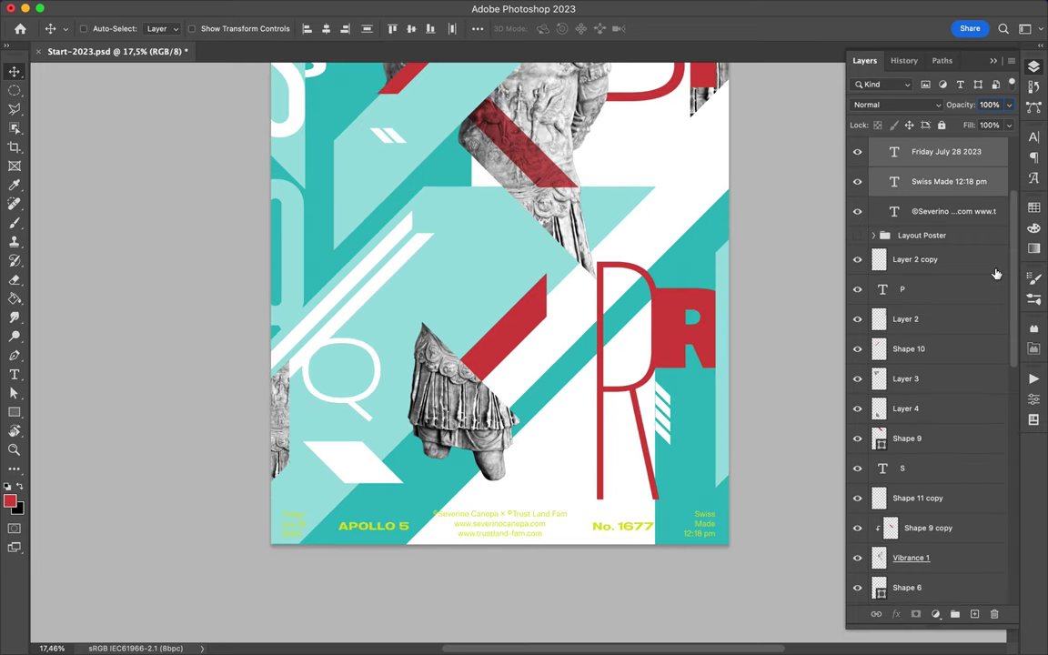
key("F7")
left_click(466, 523, "ctrl+shift")
scroll(471, 452, "up", 10)
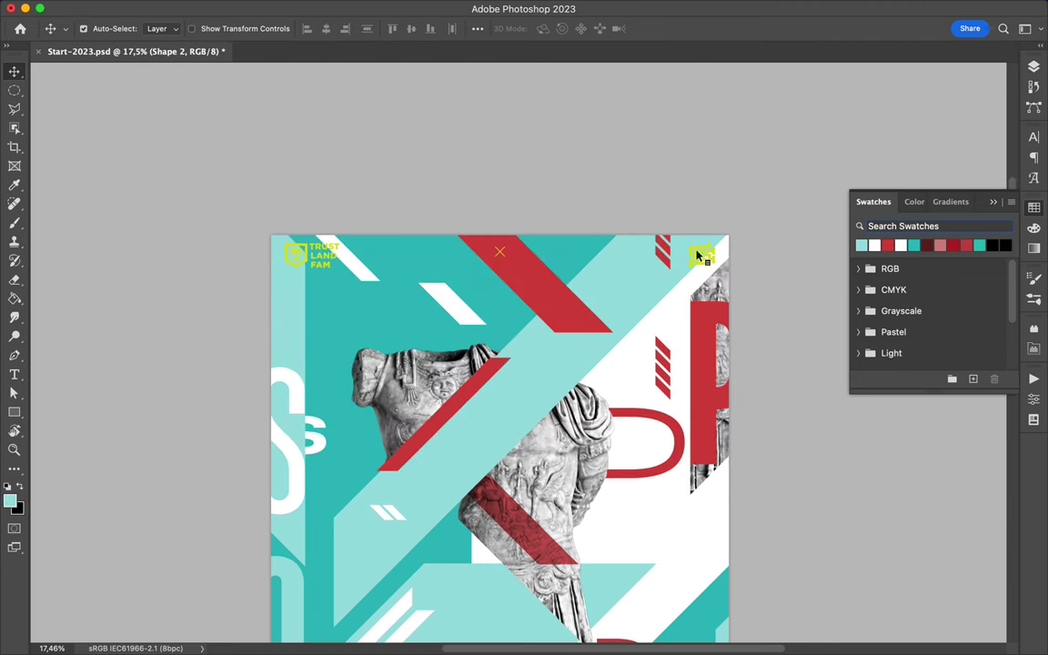
key("F7")
Select Rectangle 2 and choose dark red from Swatches, with the whole poster in view
left_click(936, 169)
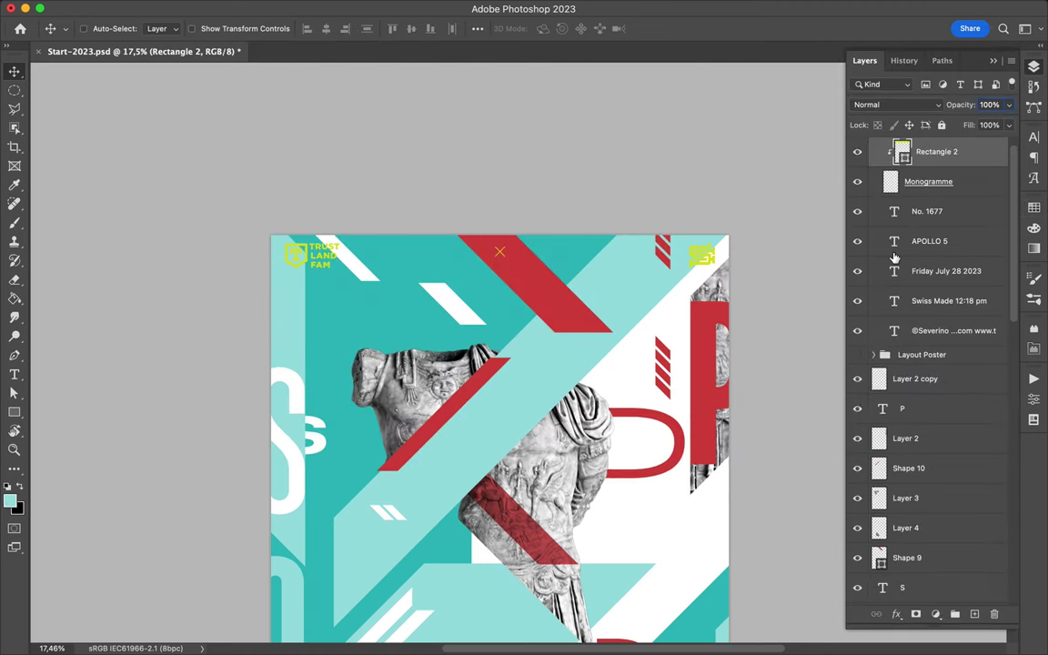
left_click(1034, 207)
left_click(875, 245)
scroll(737, 245, "down", 3)
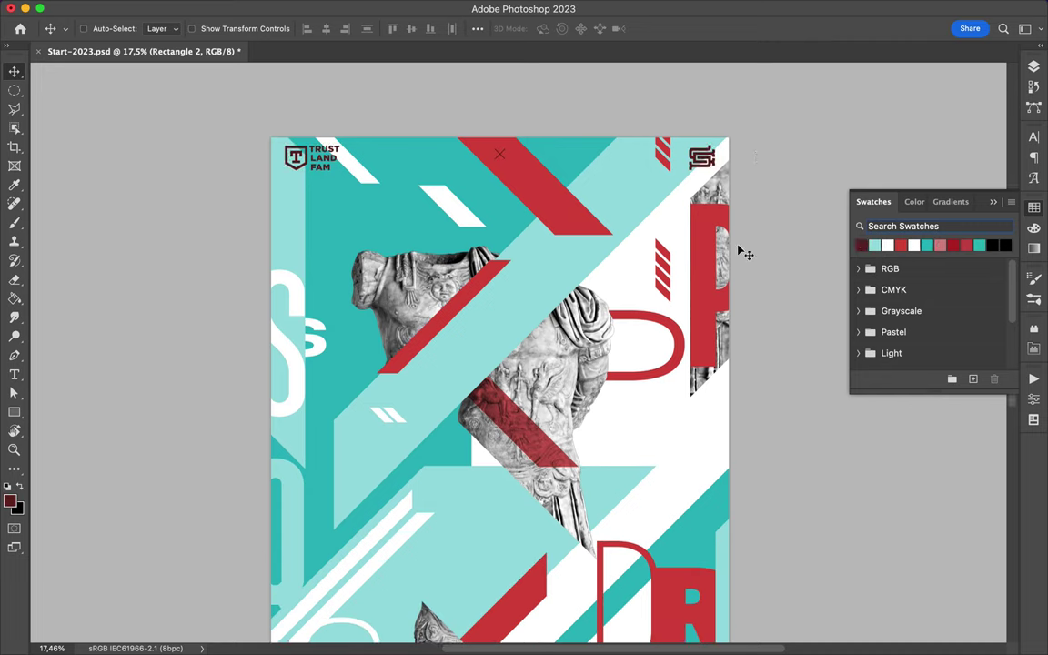
key("F7")
scroll(701, 264, "down", 2)
scroll(699, 265, "down", 2)
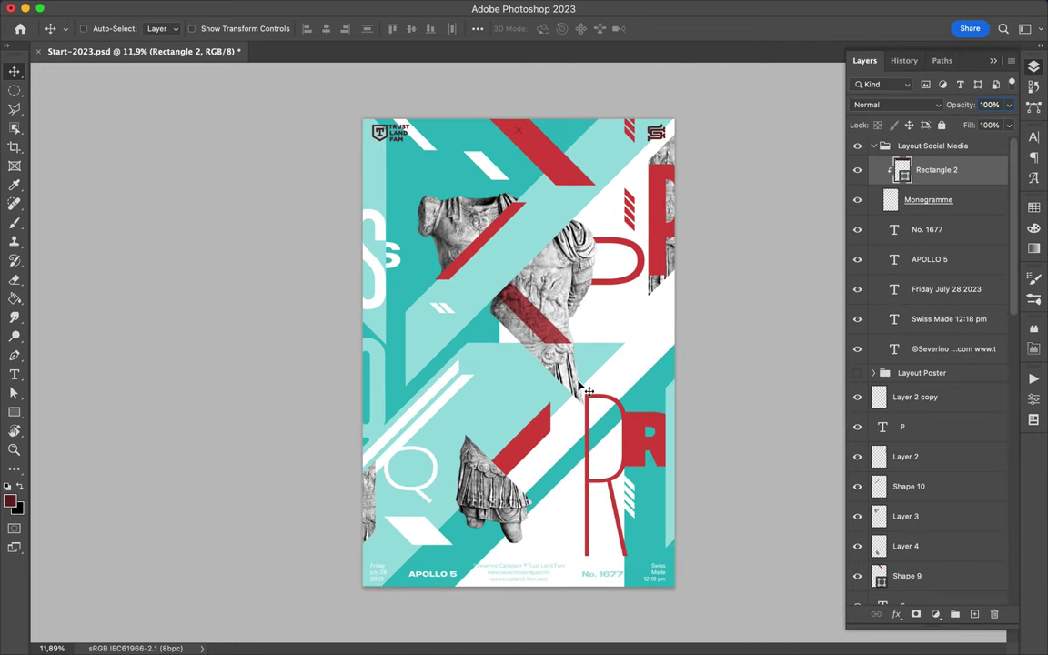
Begin outlining the dark red parallelogram near the lower statue with the Pen tool
key("p")
left_click(495, 470)
left_click_drag(920, 169, 914, 397)
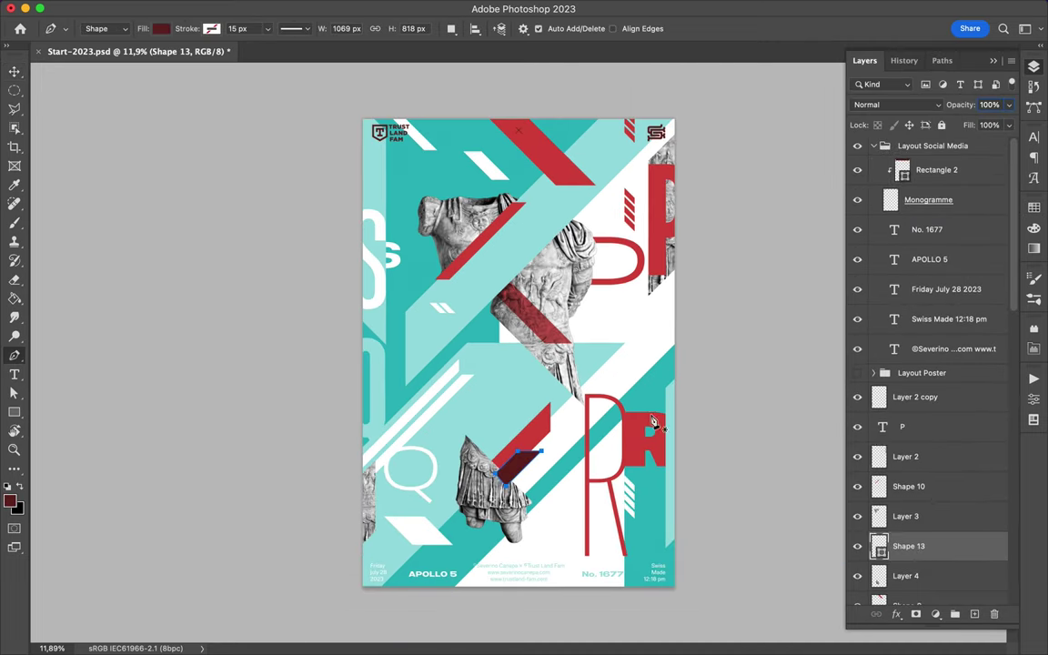
Slide the dark red Shape 13 under the lower statue fragment and fit the poster in view
key("a")
scroll(522, 484, "up", 3)
scroll(521, 484, "down", 5)
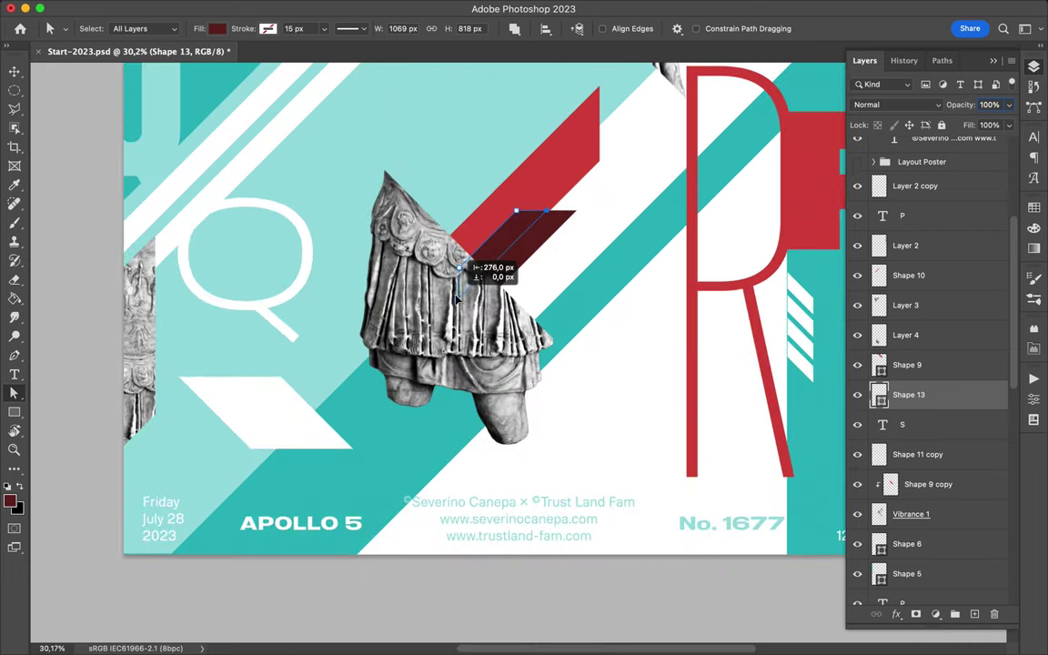
key("v")
left_click_drag(487, 242, 512, 245)
key("ctrl+0")
With Vibrance 1 selected, draw a small pale-teal sliver, Shape 14, across the upper statue
left_click(910, 514)
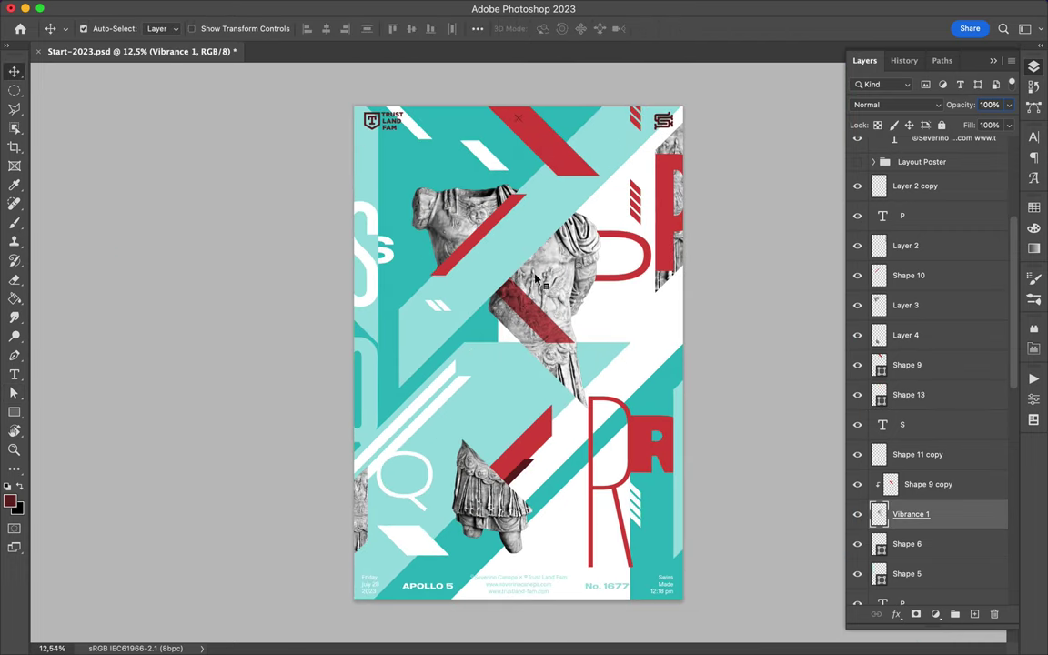
left_click(927, 484)
key("ctrl+shift+alt+n")
key("p")
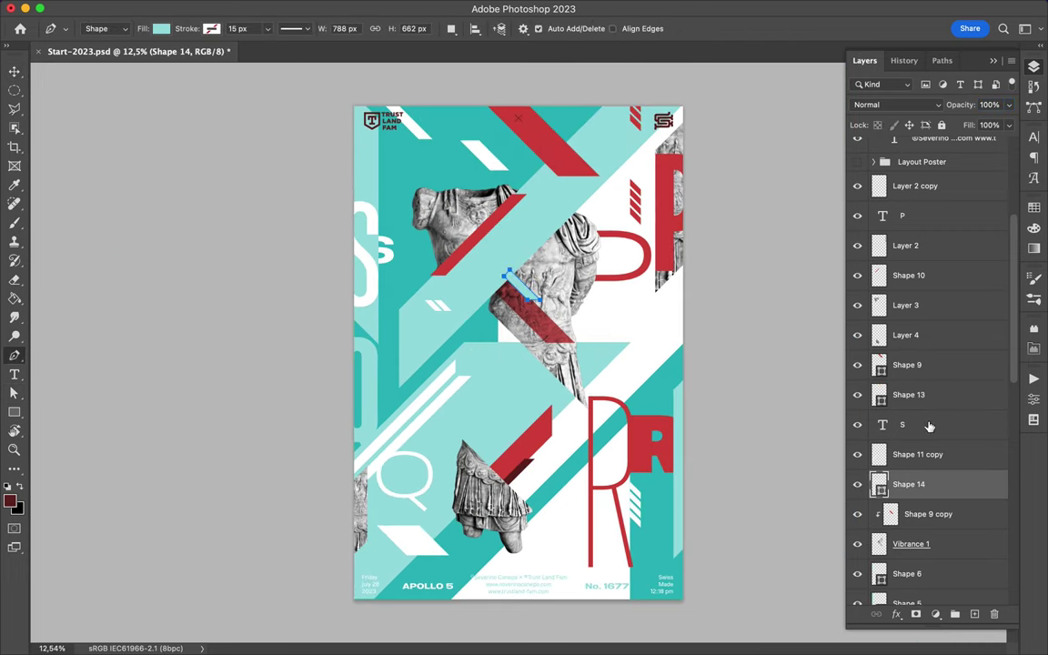
Move Shape 14 below Vibrance 1, then shift it with Shape 9 copy and Vibrance 1 further down
key("v")
left_click_drag(909, 484, 927, 537)
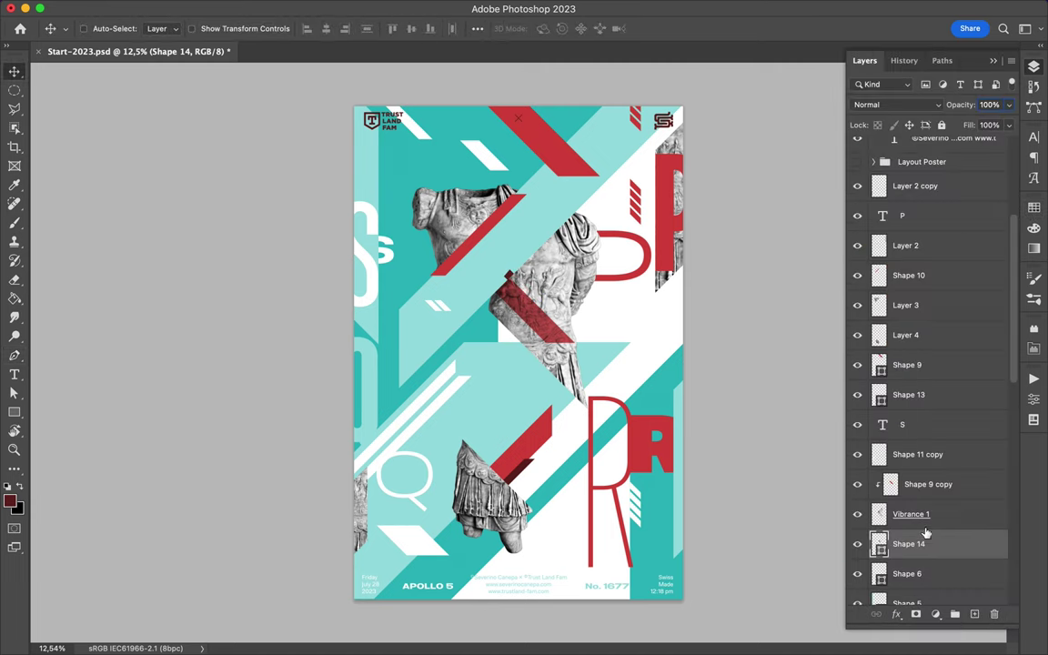
left_click(928, 484, "shift")
left_click_drag(922, 369, 898, 410)
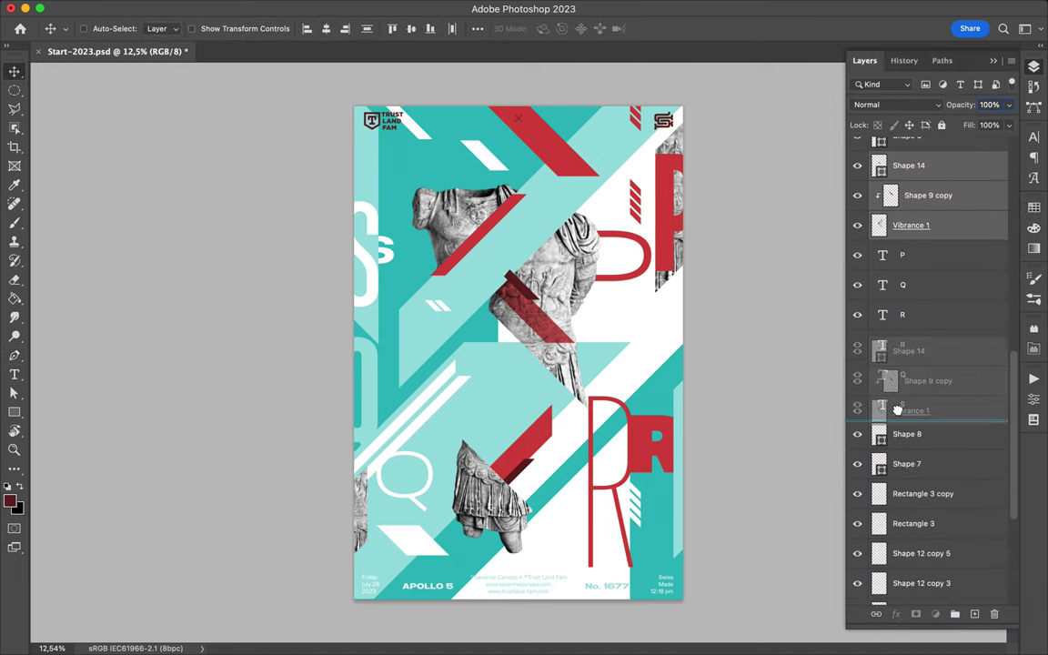
Move Shape 3 above Shape 14 and the P letter below the statue layers
left_click_drag(897, 410, 914, 400)
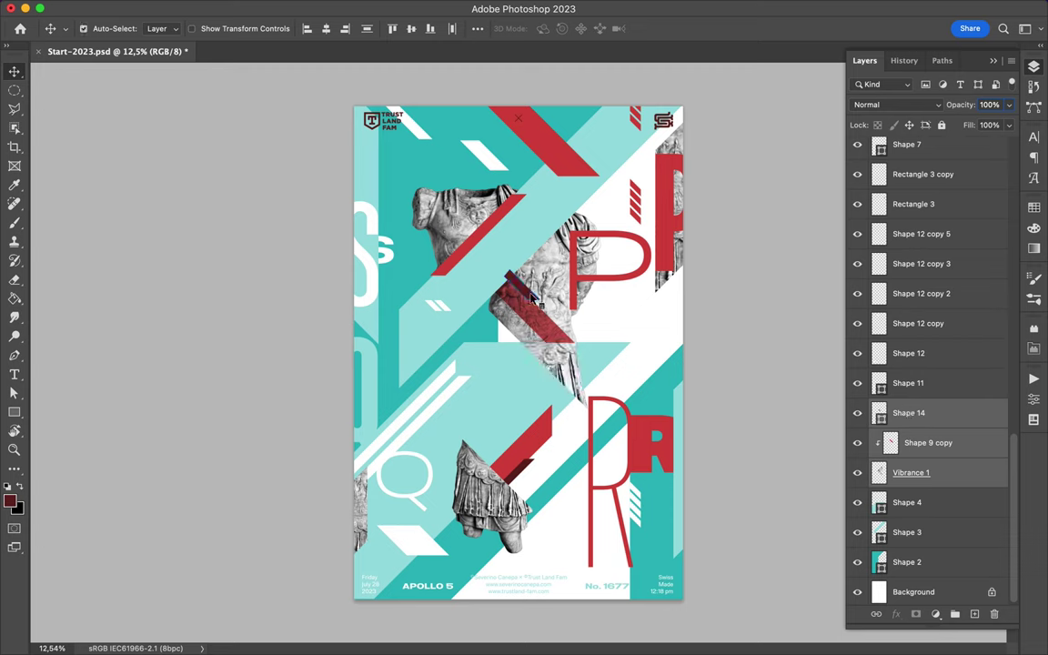
left_click_drag(907, 532, 907, 404)
scroll(928, 364, "up", 5)
left_click_drag(900, 143, 914, 515)
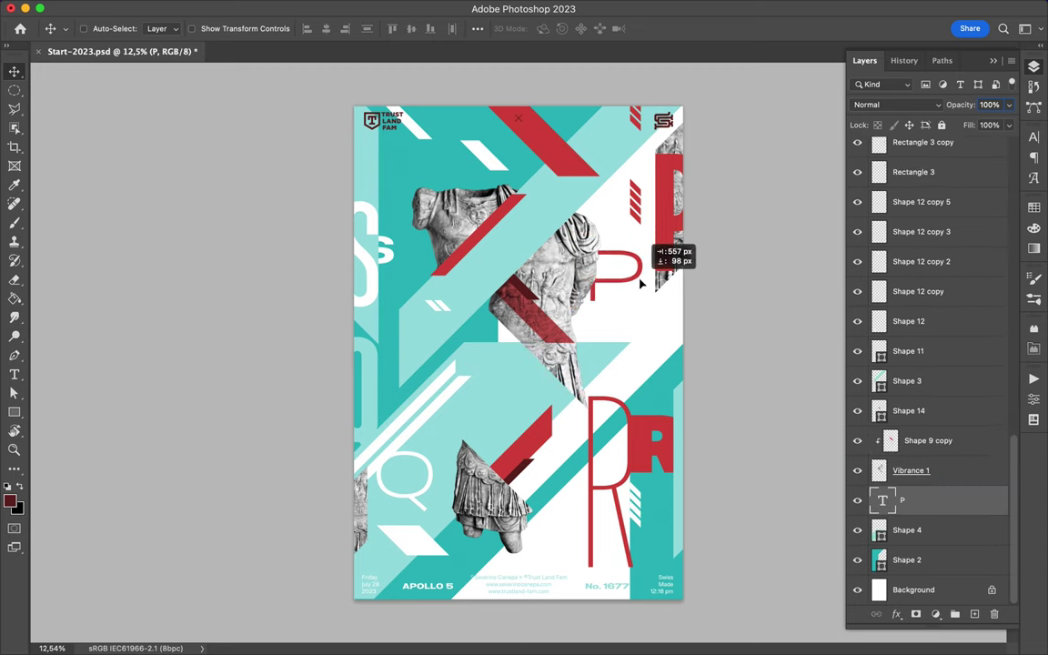
Paste a polygonal-lasso slice of the statue onto Layer 5 and move it beside the P
key("alt+bracketright")
key("l")
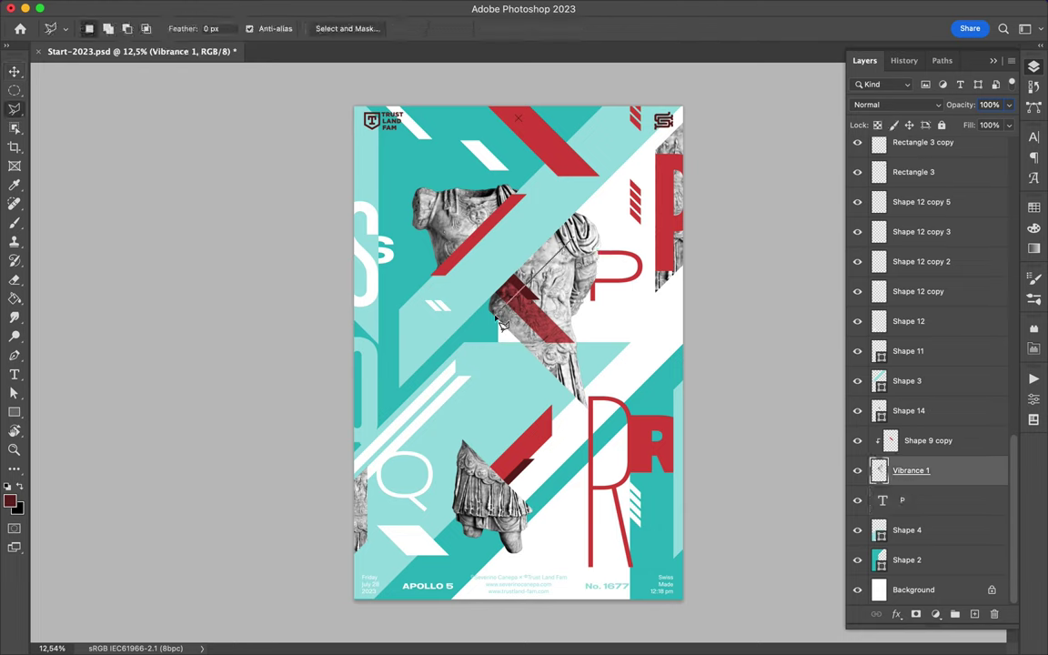
key("ctrl+v")
key("ctrl+bracketright")
key("ctrl+bracketright")
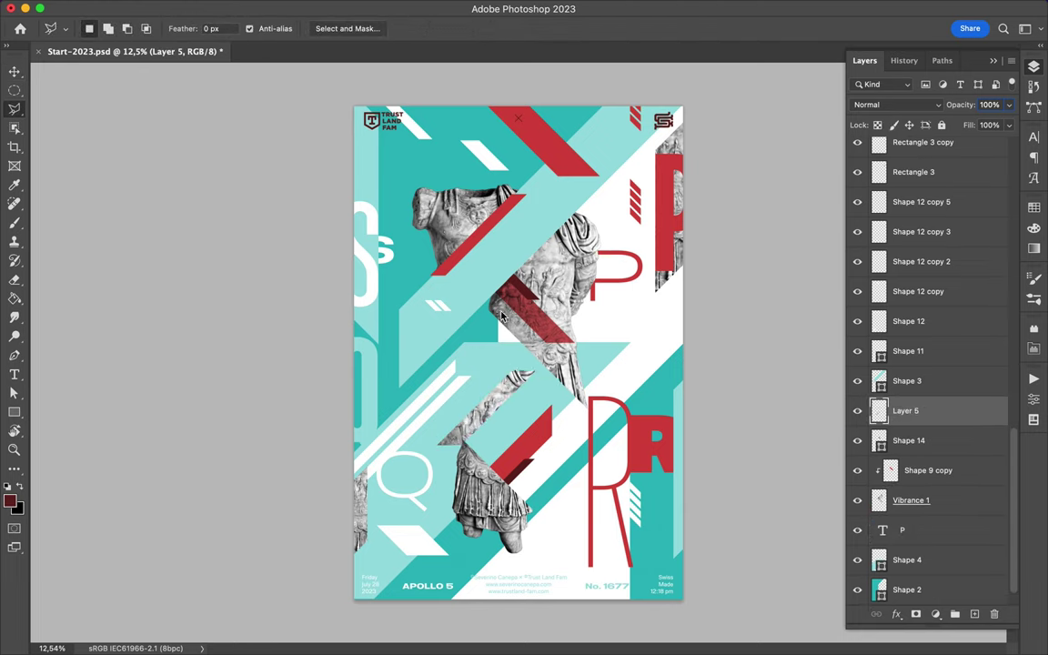
left_click_drag(501, 316, 620, 236)
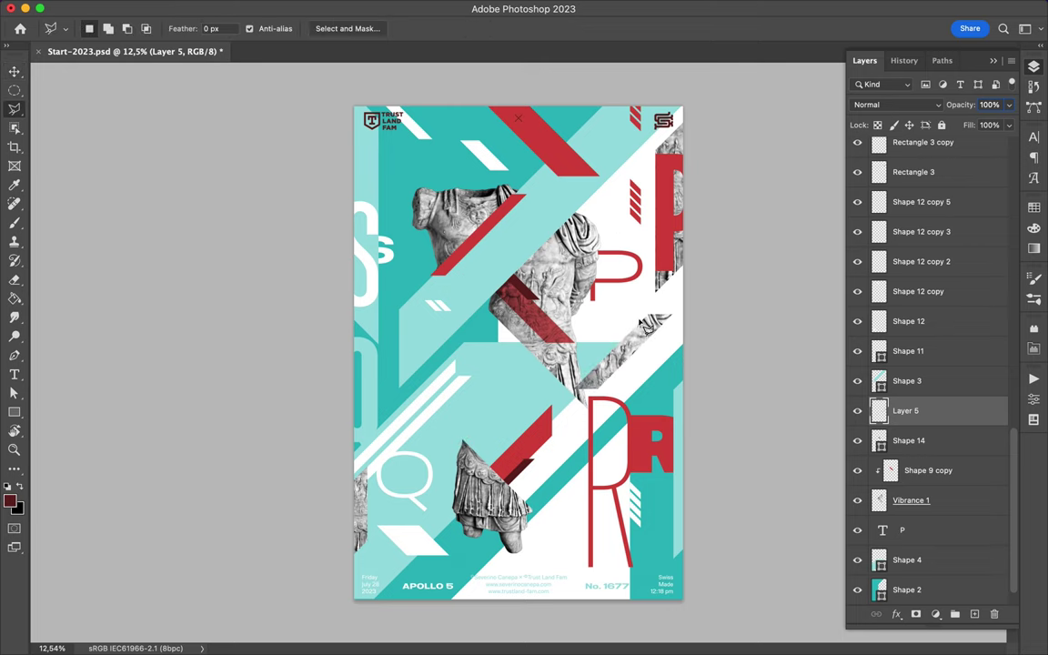
left_click_drag(669, 373, 668, 303)
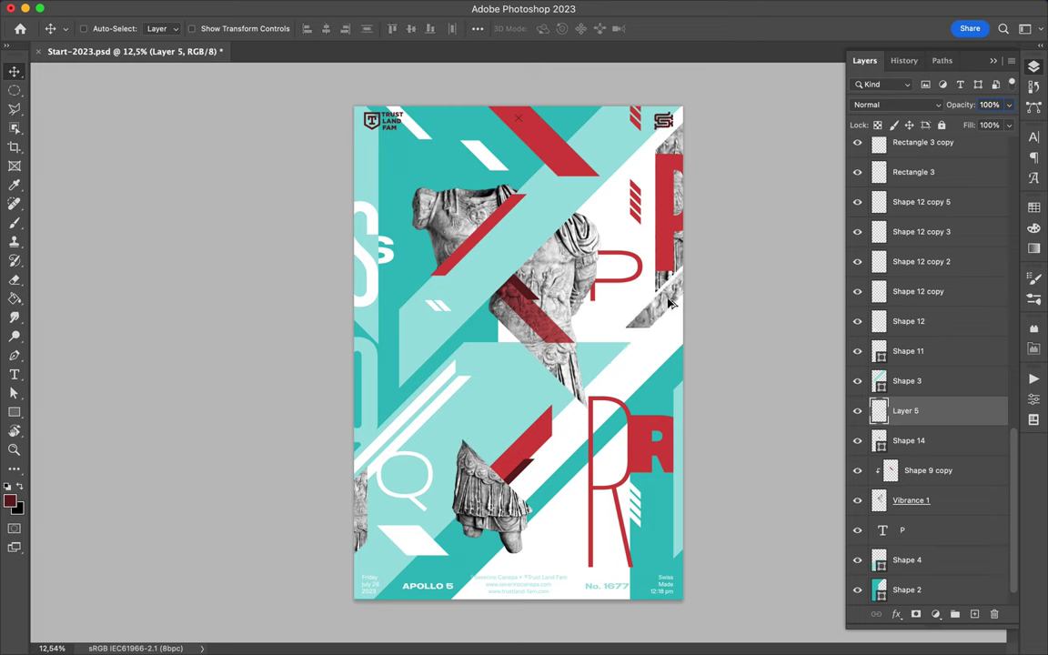
Duplicate the statue slice twice and line up the three slanted stripes right of the P
key("ctrl+j")
left_click_drag(910, 416, 909, 175)
mouse_move(491, 255)
left_mouse_down()
mouse_move(514, 232)
mouse_move(544, 238)
left_mouse_up()
key("ctrl+j")
key("shift+alt+bracketleft")
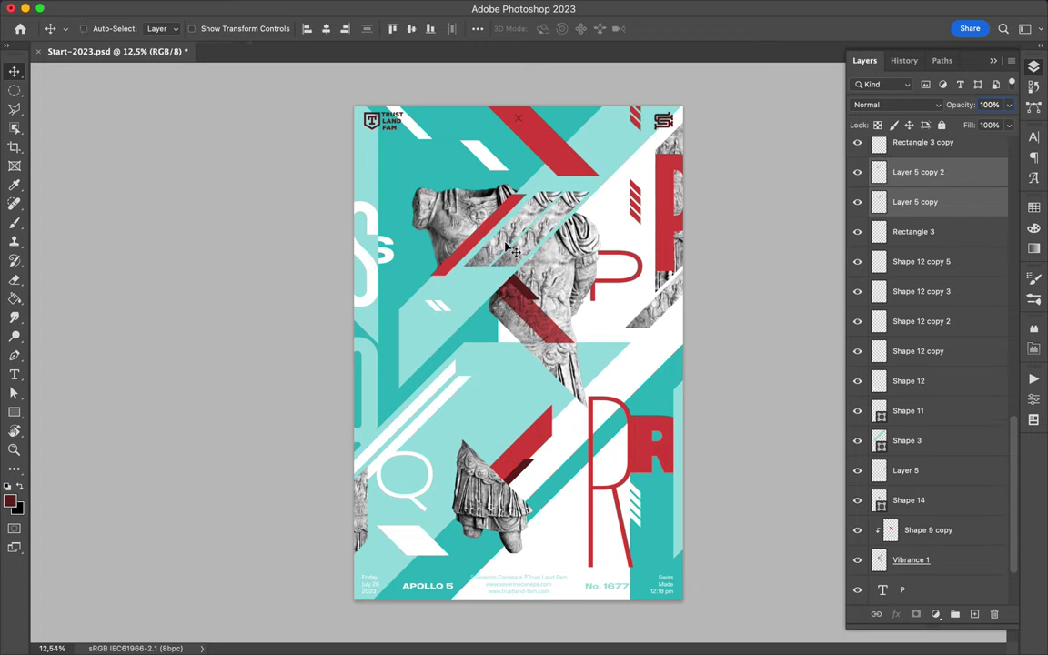
key("ctrl+t")
left_click(526, 221)
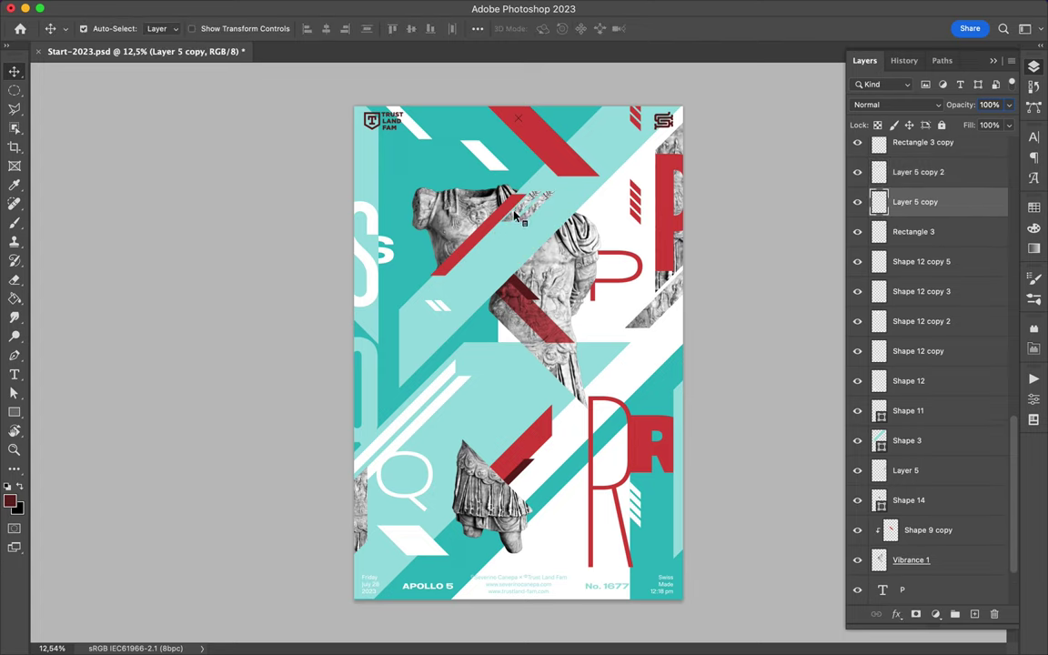
key("alt+bracketright")
key("alt+bracketleft")
key("shift+alt+bracketright")
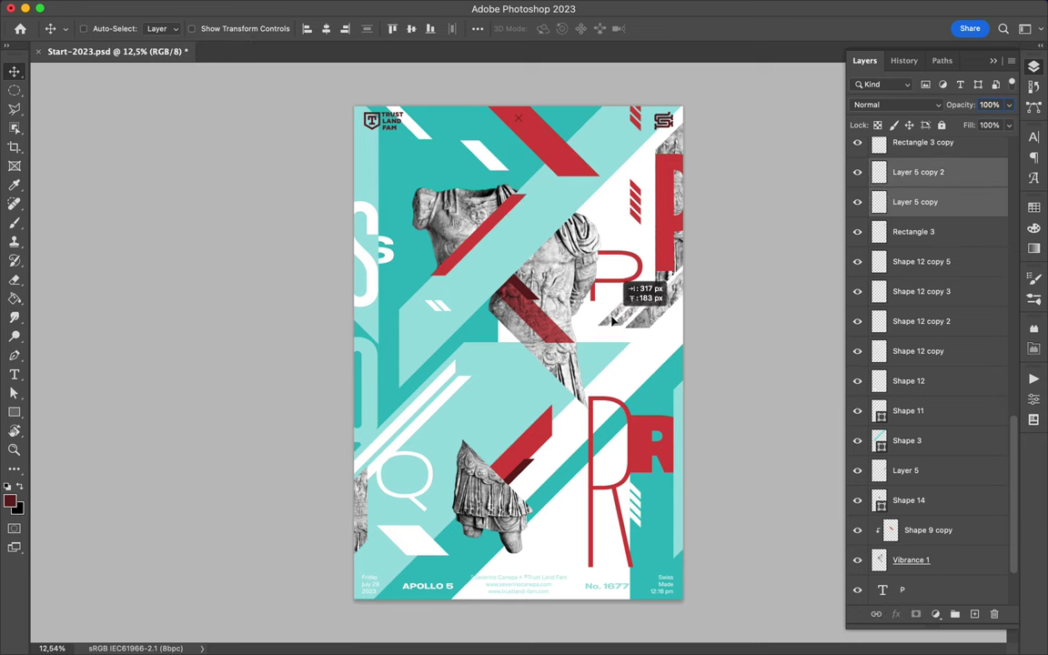
Start a new Pen-tool shape near the poster's left edge
scroll(611, 321, "up", 3)
scroll(613, 325, "up", 3)
scroll(613, 325, "up", 2)
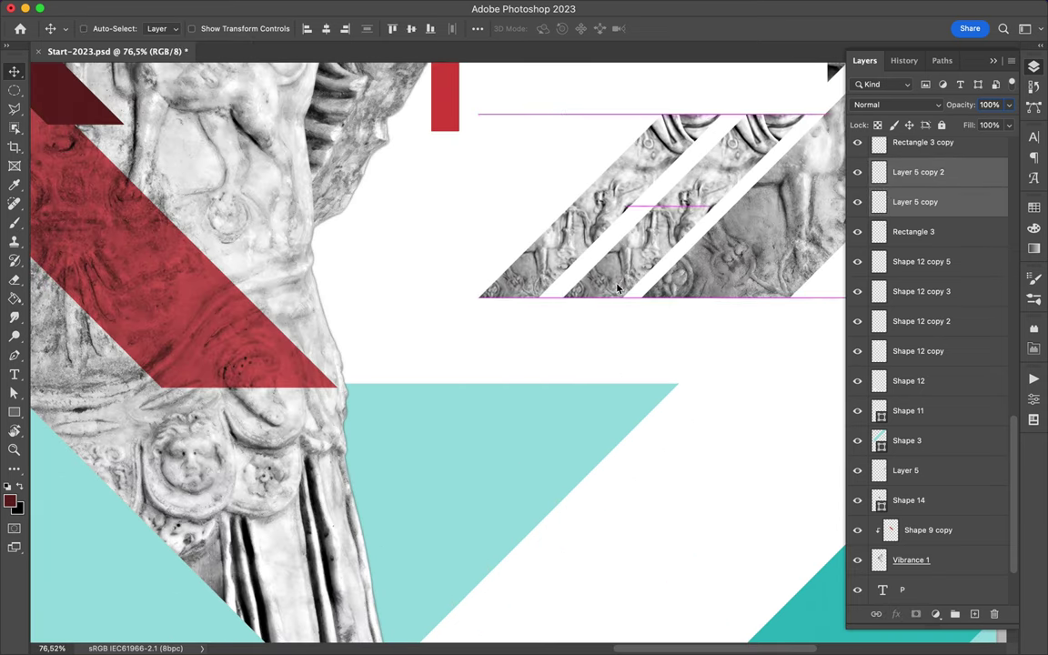
scroll(600, 323, "down", 6)
key("p")
left_click(353, 298)
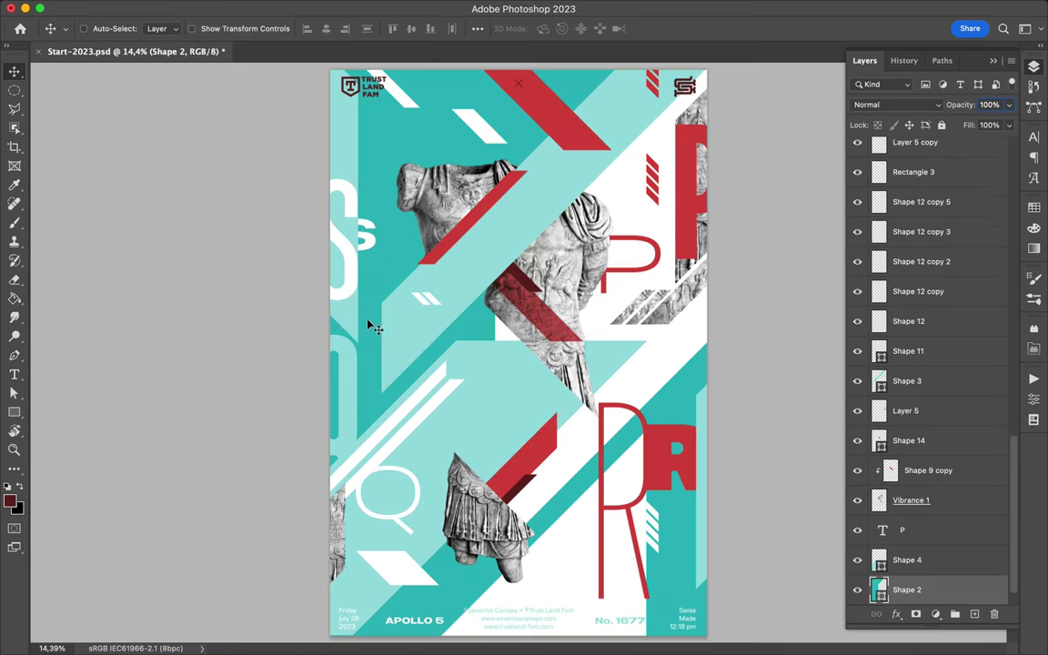
Adjust the white sliver Shape 15's corner and move it down near the left edge
key("a")
key("v")
left_click_drag(354, 323, 369, 333)
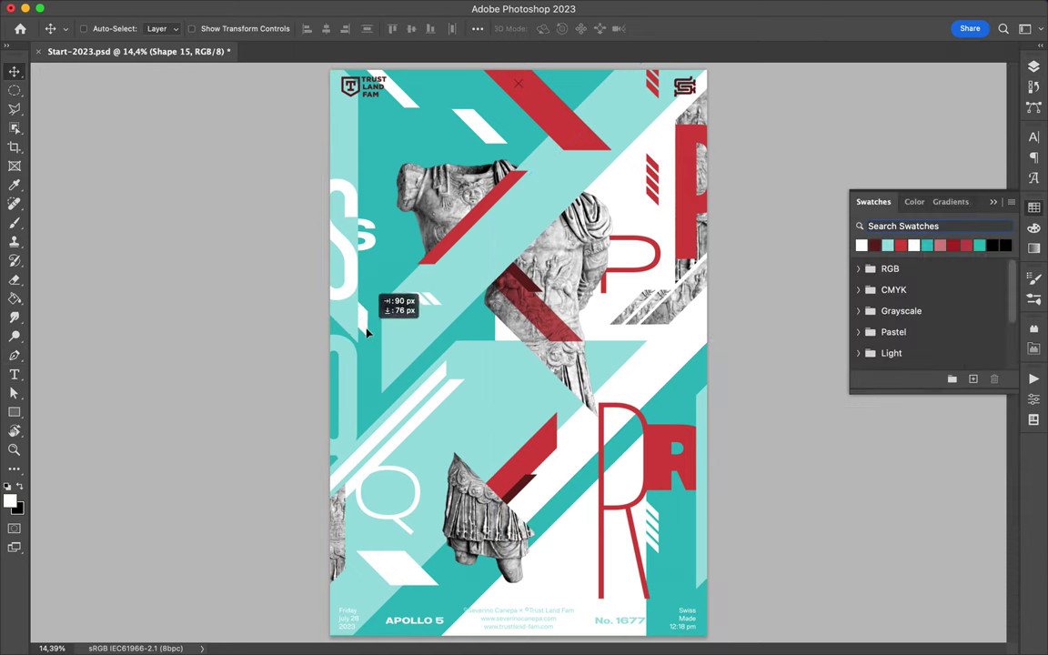
key("a")
left_click(356, 310)
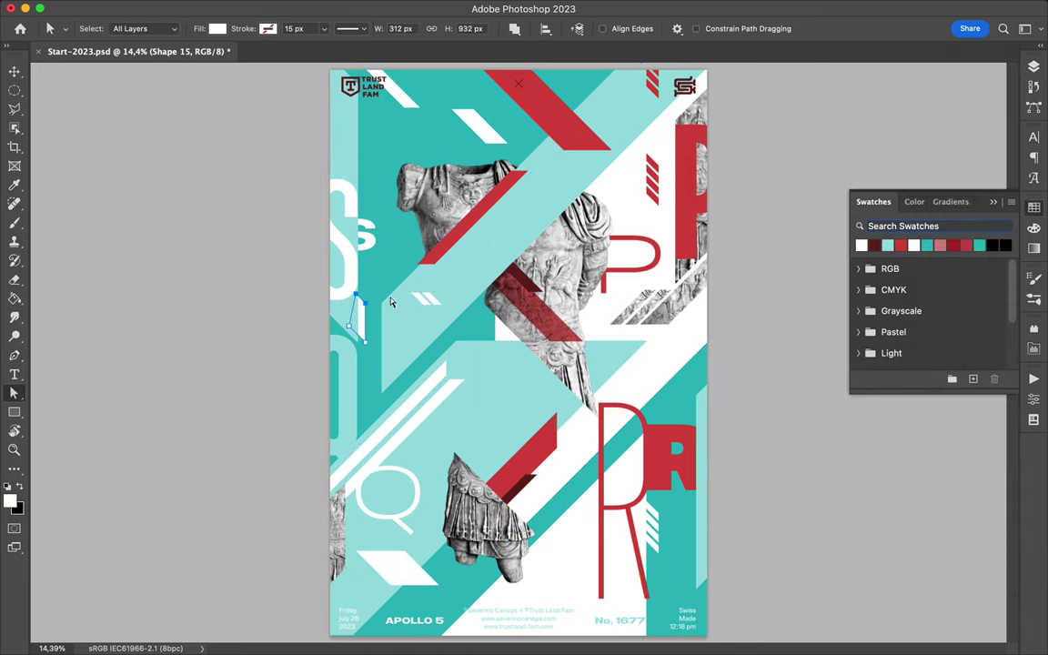
key("v")
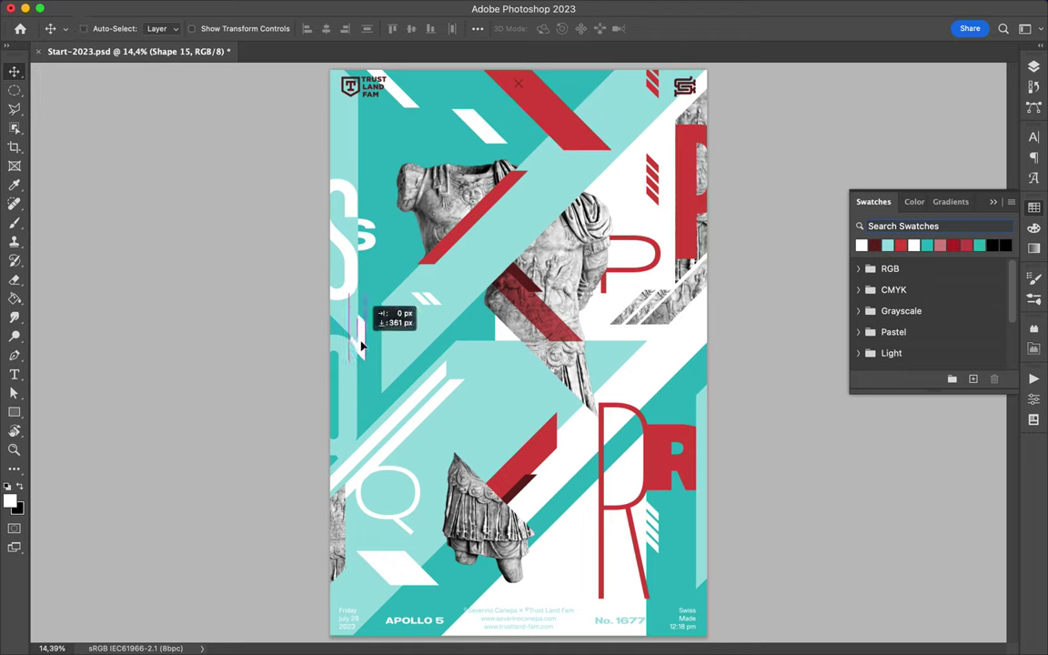
left_click_drag(361, 343, 355, 342)
key("a")
key("v")
left_click_drag(312, 310, 355, 346)
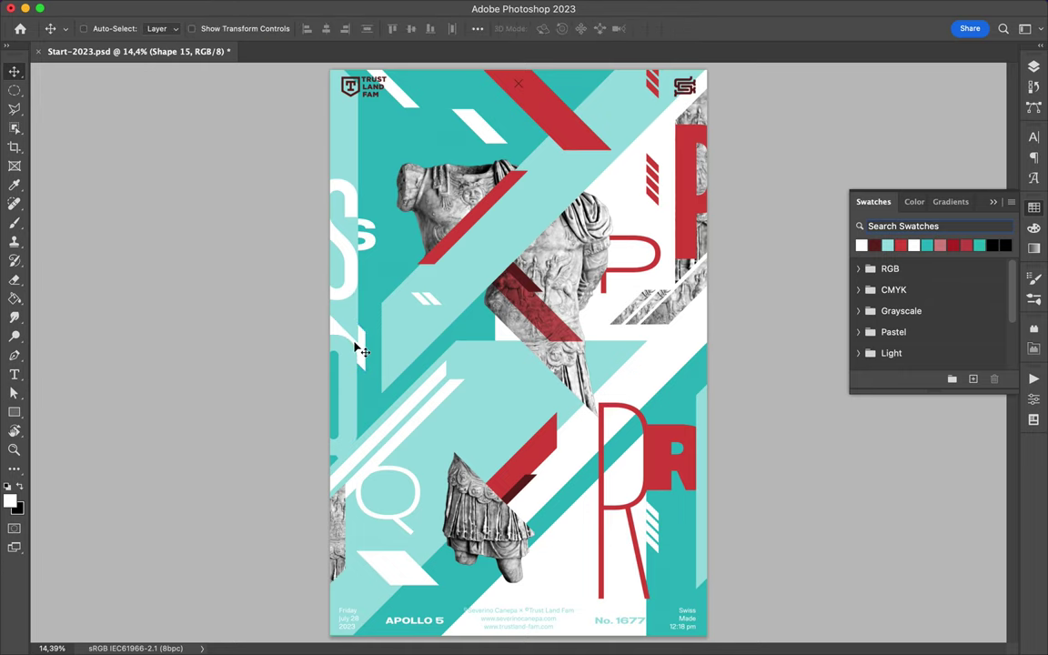
Select the Q text layer and pick the Triangle tool from the shape tools
double_click(368, 359)
key("Escape")
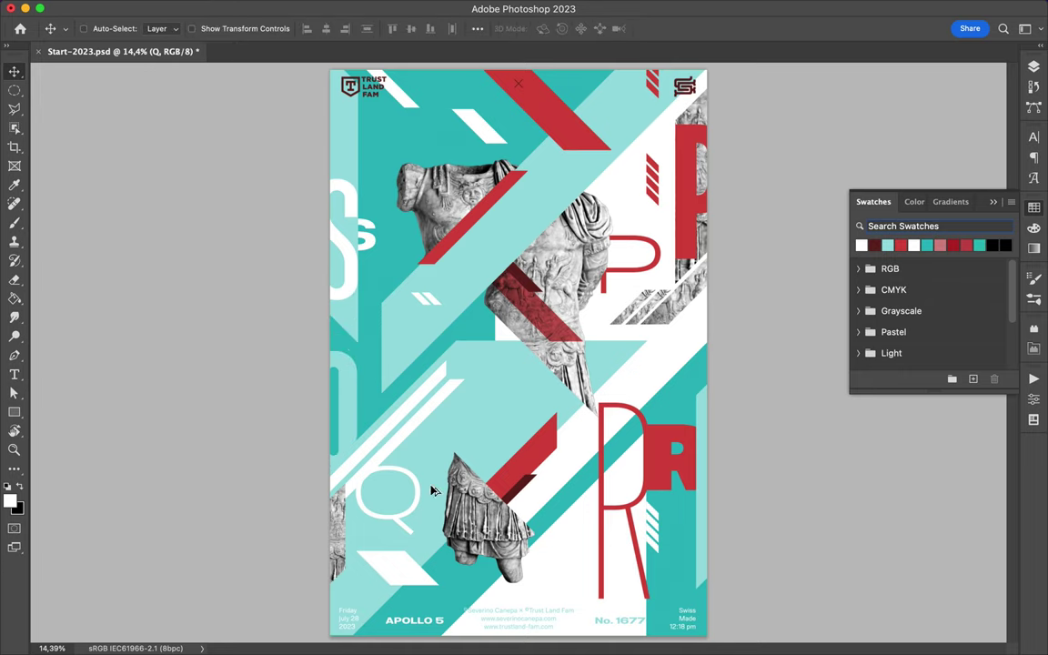
scroll(496, 364, "up", 5)
key("u")
right_click(14, 411)
left_click(54, 381)
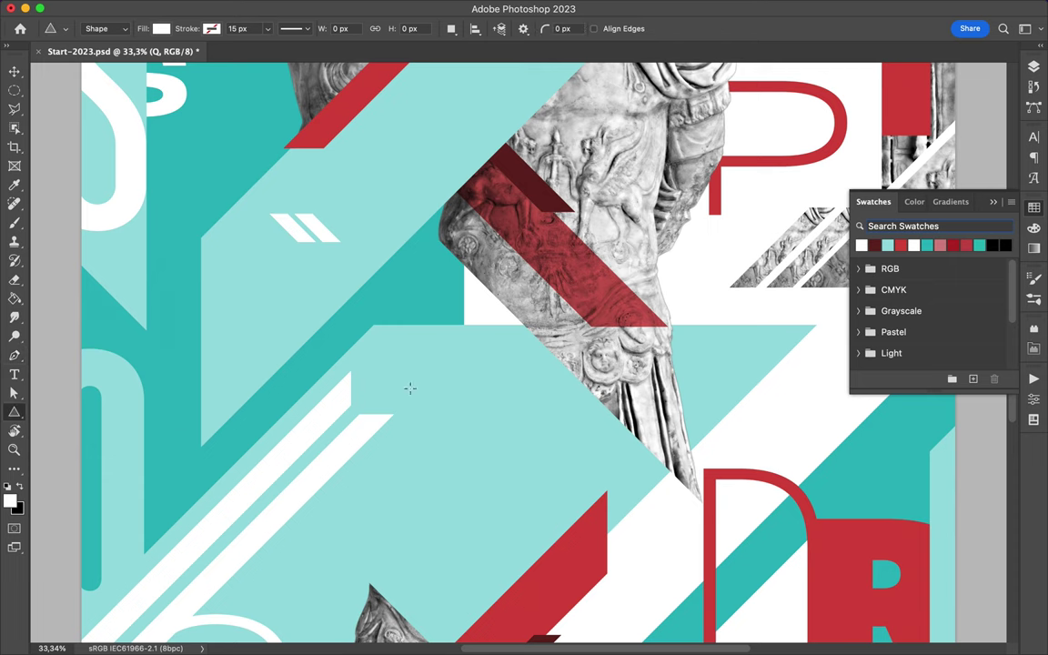
Draw a small white triangle arrowhead and shaft, then merge them into one arrow
left_click_drag(409, 387, 429, 400)
key("shift+u")
key("shift+u")
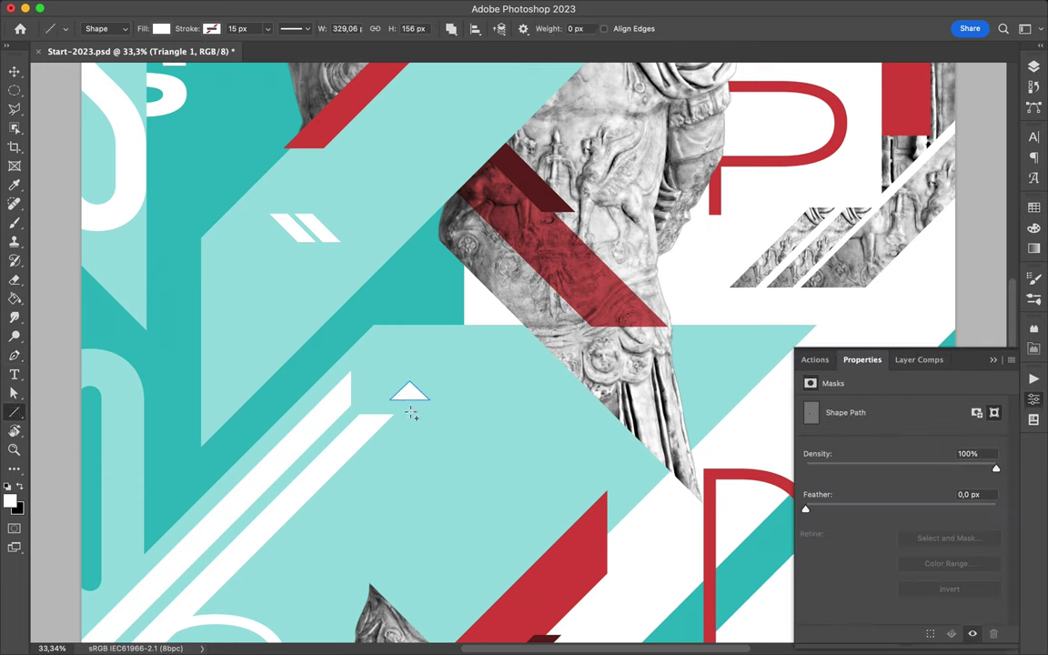
left_click_drag(416, 436, 415, 435)
key("v")
left_click(409, 393, "shift")
key("F7")
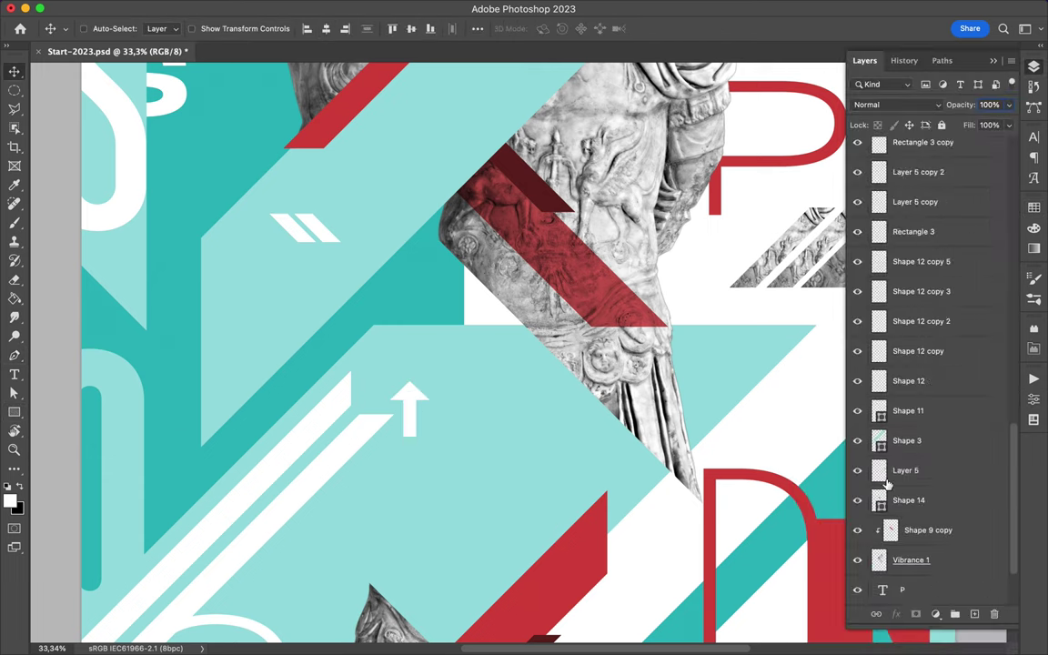
key("ctrl+e")
Duplicate the arrow beside the original and save the poster
scroll(463, 374, "down", 5)
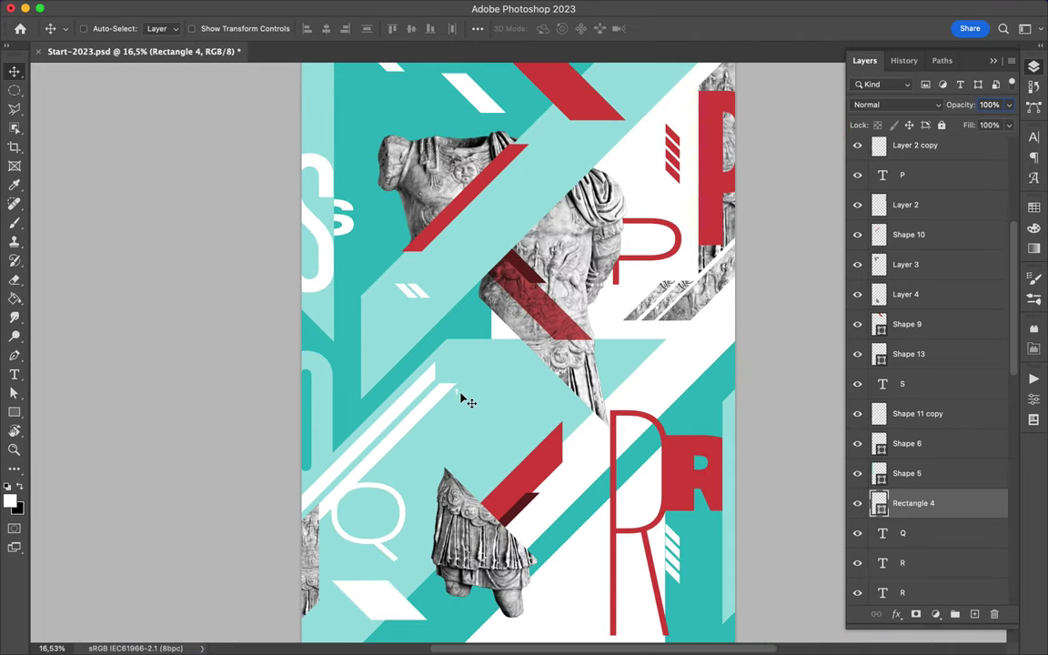
scroll(414, 464, "up", 5)
mouse_move(414, 464)
left_mouse_down()
mouse_move(299, 597)
mouse_move(456, 592)
left_mouse_up()
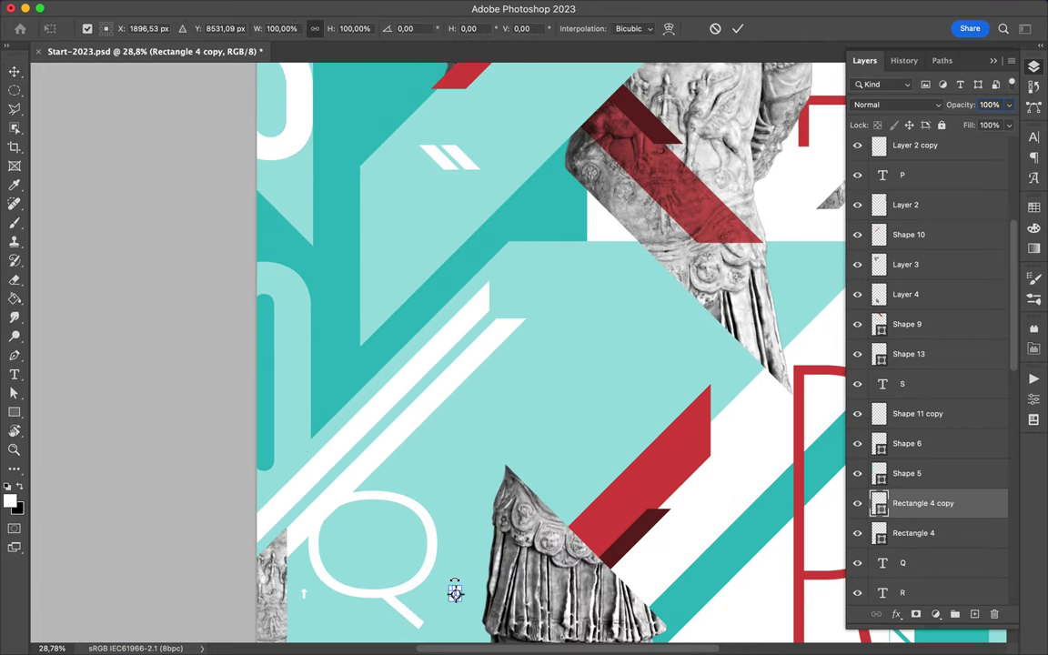
key("ctrl+s")
Place a copy of the arrow just left of the R
scroll(622, 341, "down", 5)
scroll(622, 340, "right", 5)
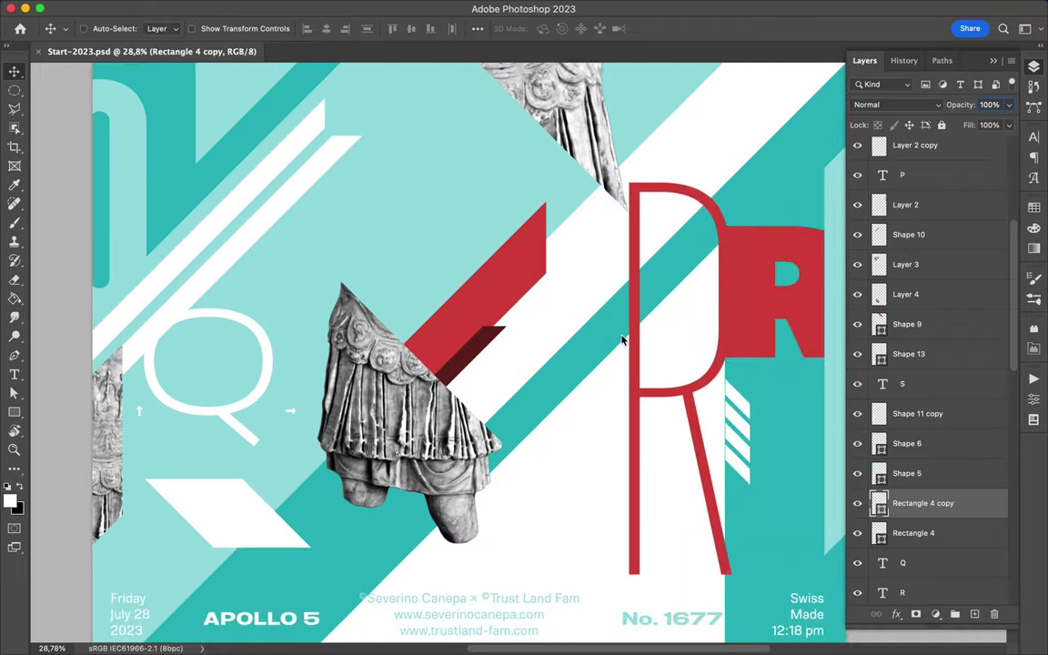
left_click_drag(519, 414, 604, 411, "alt")
key("ctrl+t")
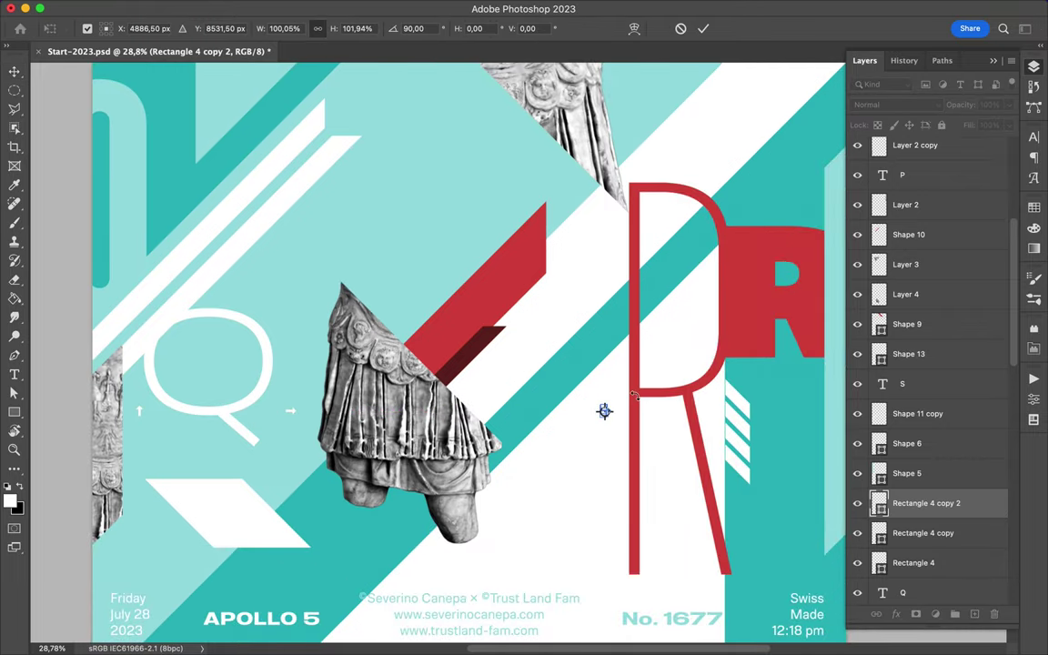
key("Return")
Bring up the swatches and place another small arrow copy
key("v")
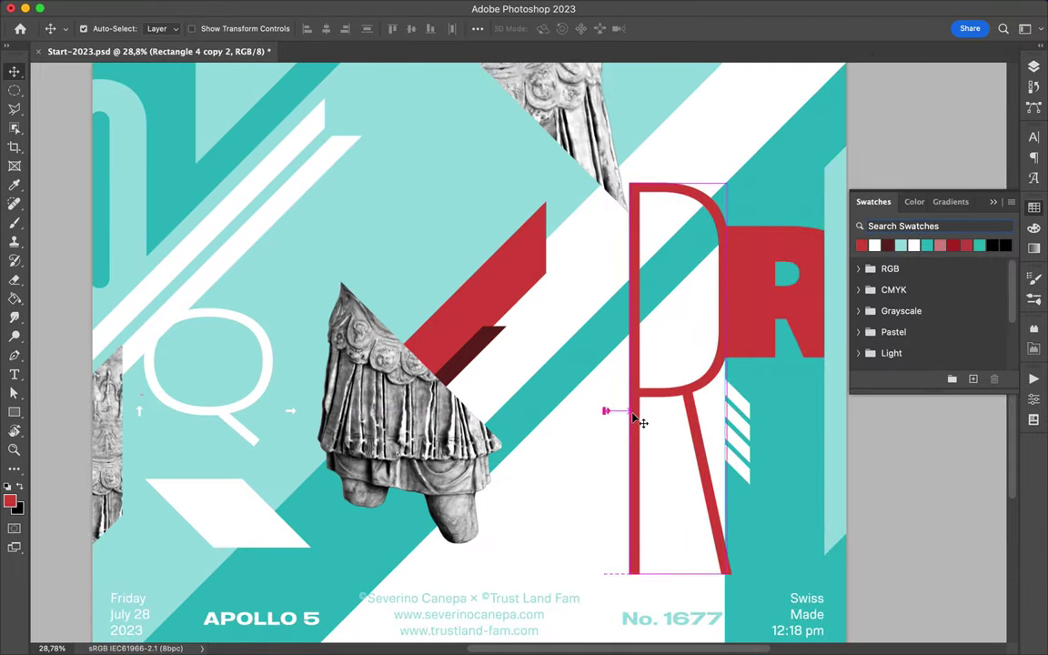
left_click_drag(293, 415, 525, 411, "alt")
key("ctrl+t")
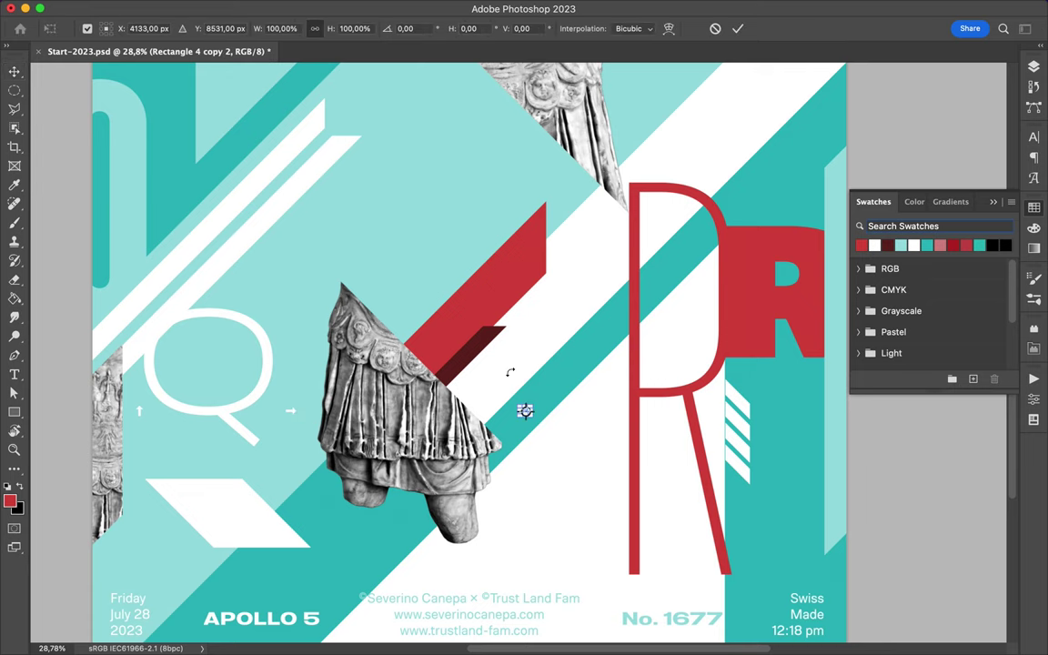
key("Return")
Copy the arrow right of the R, turn it to point left, and add two copies below
key("v")
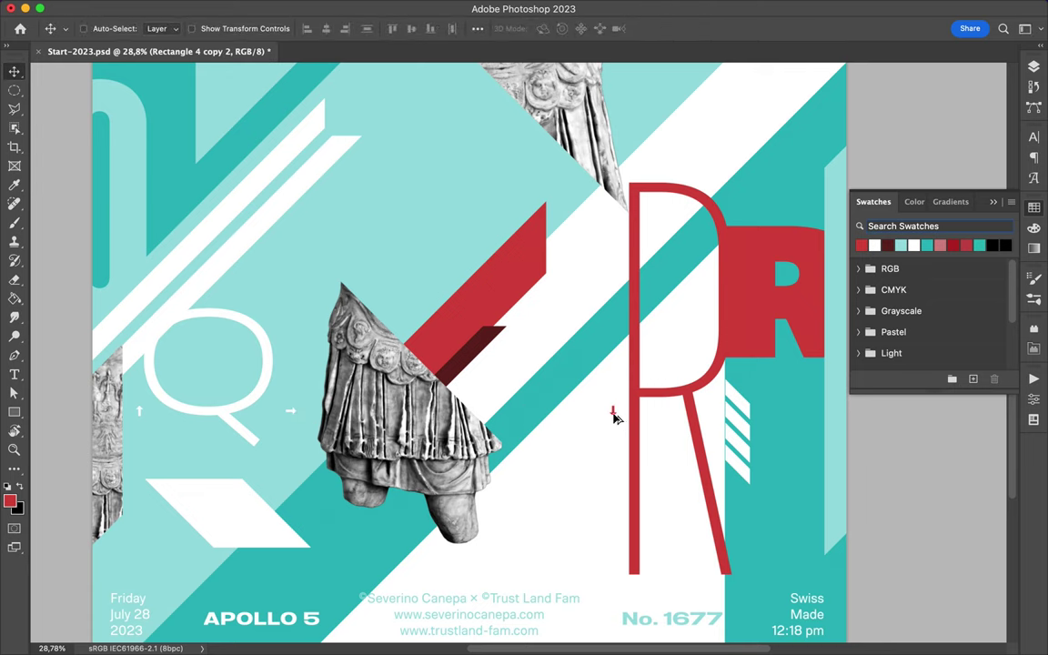
left_click_drag(614, 417, 777, 417, "alt")
key("ctrl+t")
key("Return")
key("ctrl+t")
left_click_drag(788, 420, 800, 399)
key("Return")
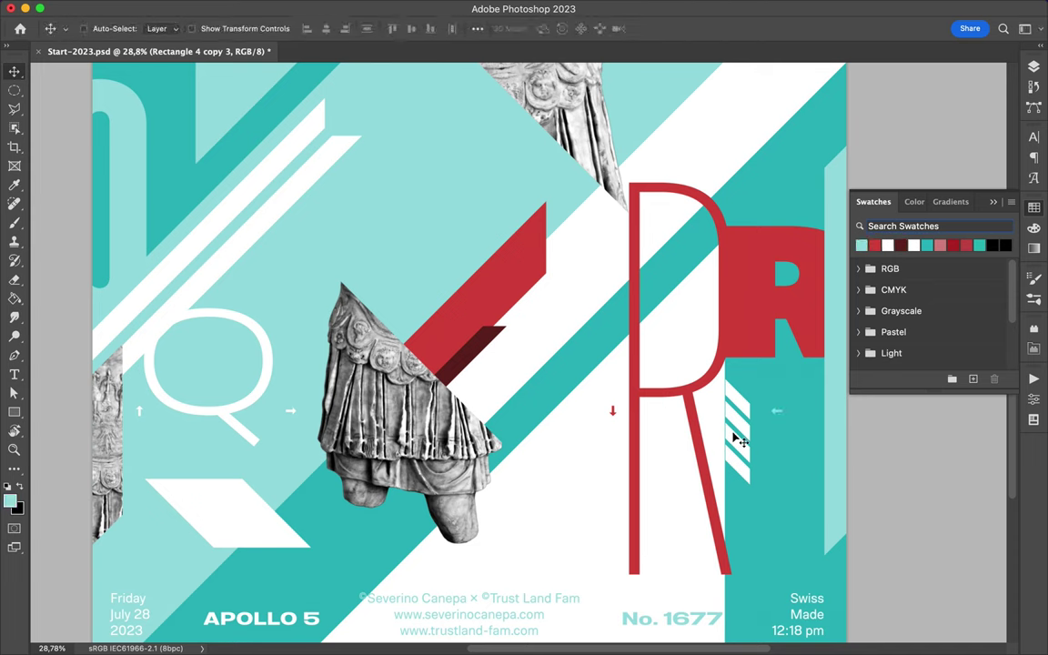
left_click_drag(778, 426, 777, 460, "alt")
left_click_drag(778, 460, 779, 515, "alt")
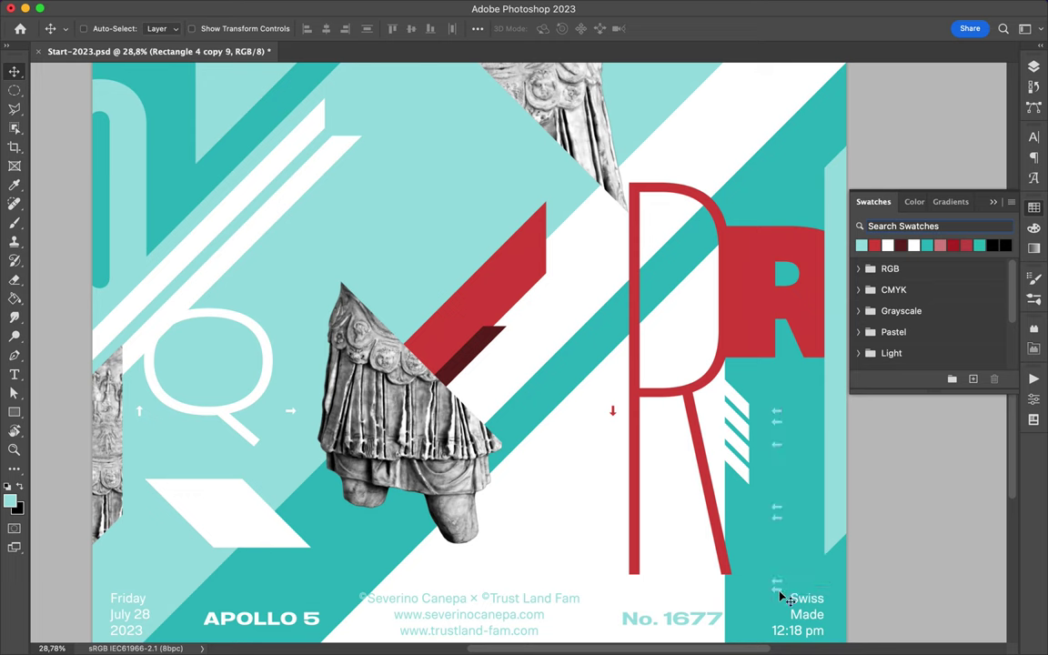
Duplicate the small arrow and enlarge the white copy
key("ctrl+minus")
key("ctrl+minus")
key("ctrl+j")
key("ctrl+t")
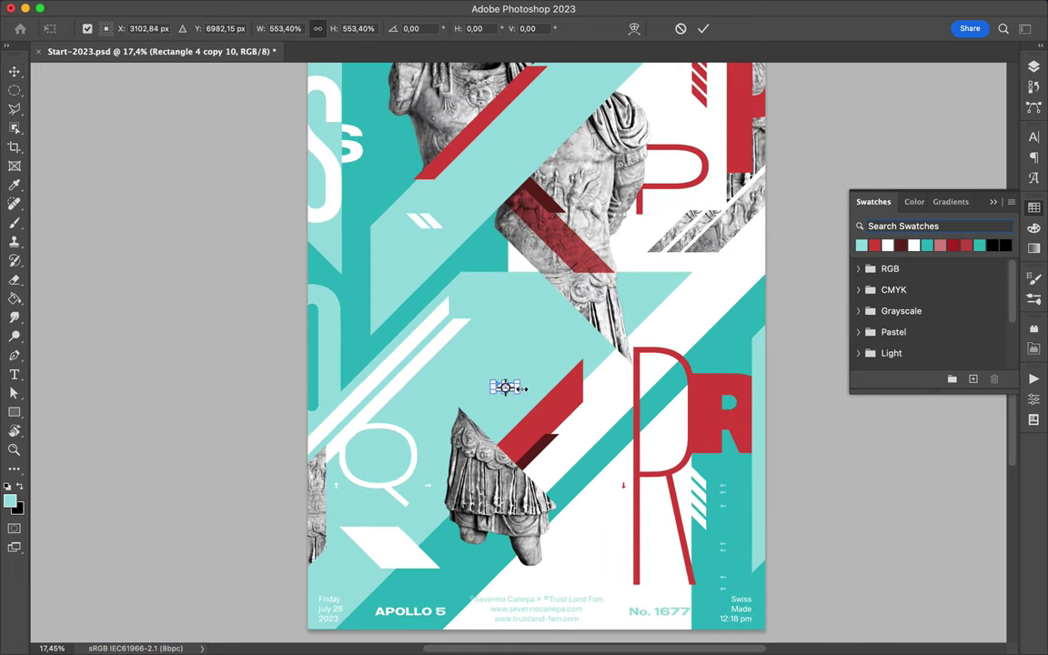
key("Return")
key("ctrl+plus")
key("ctrl+plus")
key("ctrl+plus")
Rotate the enlarged white arrow to point down and move it above the lower statue
key("ctrl+plus")
key("Return")
key("ctrl+t")
left_click_drag(406, 532, 466, 541)
key("Return")
key("ctrl+0")
key("ctrl+plus")
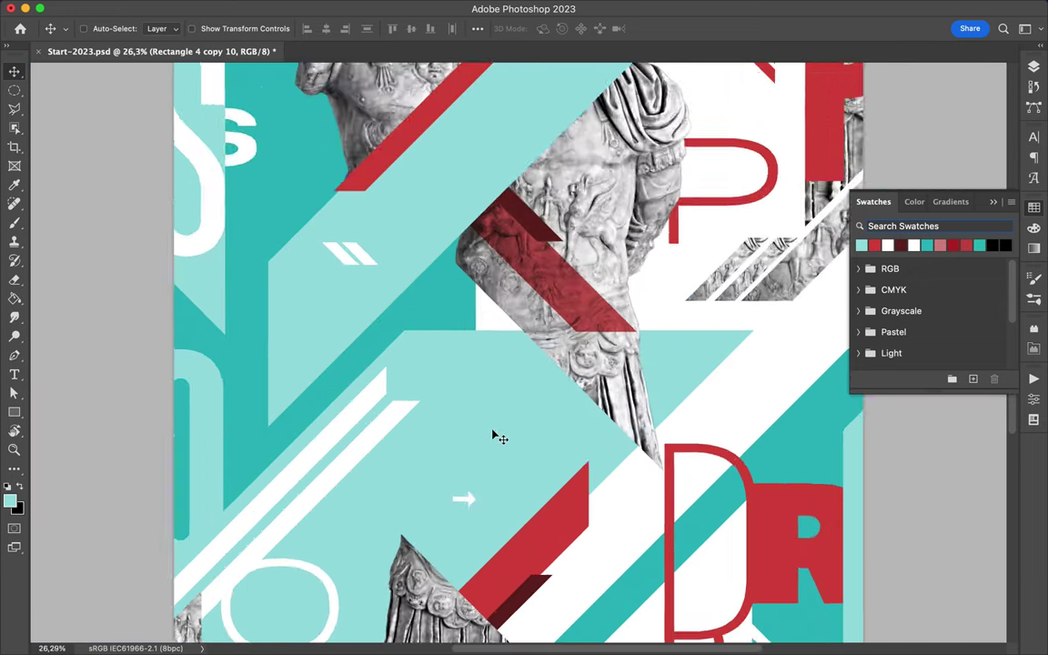
key("ctrl+plus")
key("ctrl+t")
left_click_drag(458, 458, 499, 484)
key("Return")
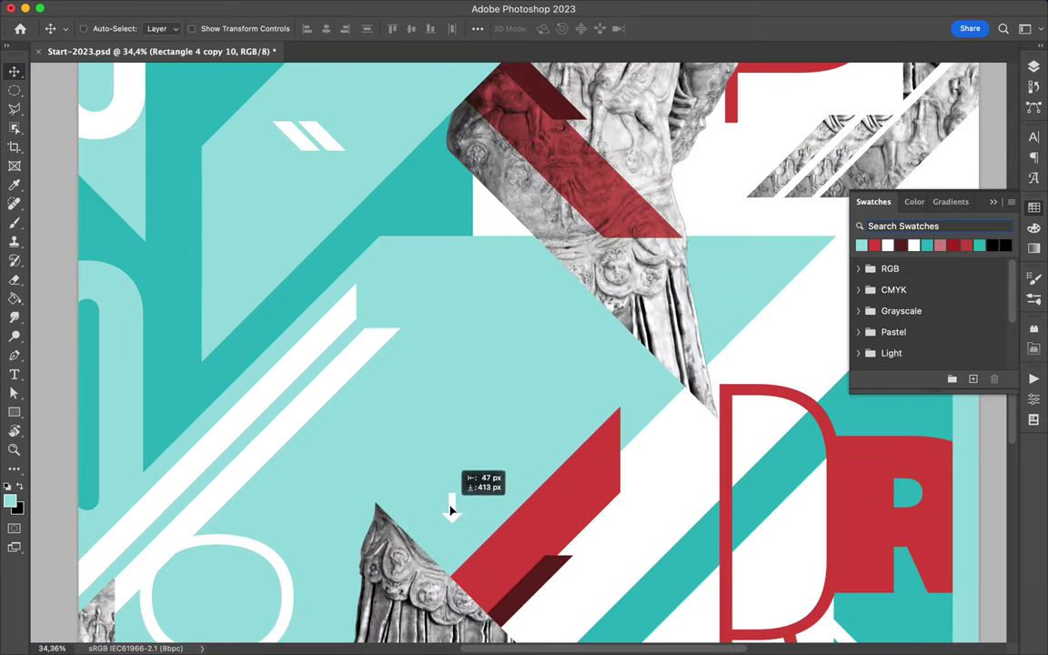
scroll(450, 552, "up", 2)
scroll(449, 552, "up", 5)
left_click_drag(374, 245, 374, 164)
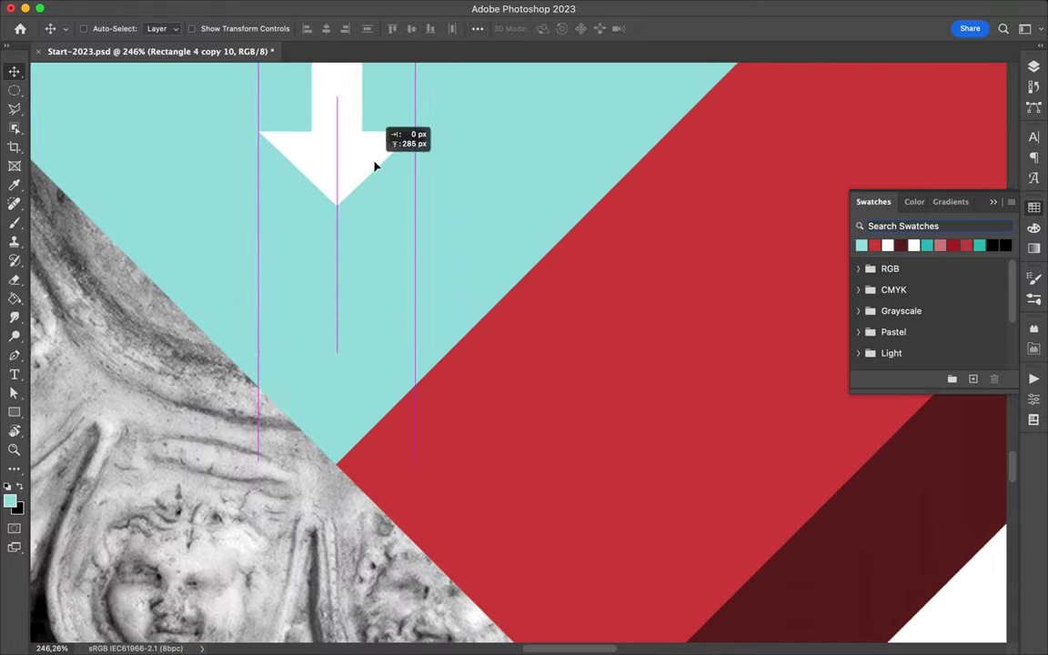
Copy a small arrow up near the P
scroll(527, 271, "down", 10)
left_click_drag(527, 270, 615, 179)
key("ctrl+t")
key("Return")
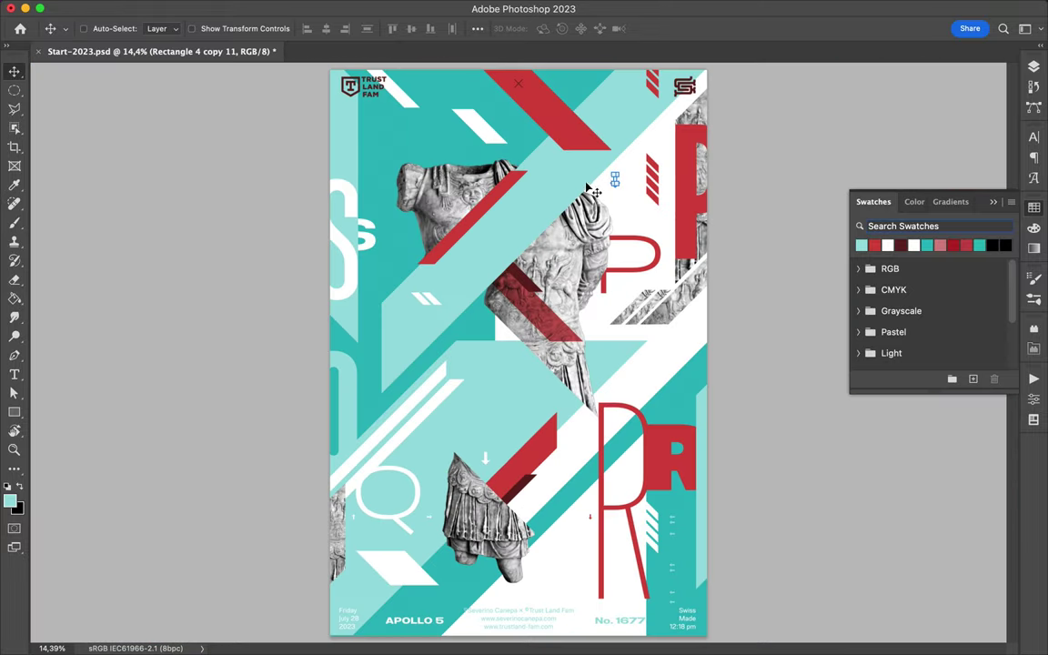
Move the small red left-pointing arrow to sit above the P
key("ctrl+t")
key("Return")
scroll(593, 264, "up", 3)
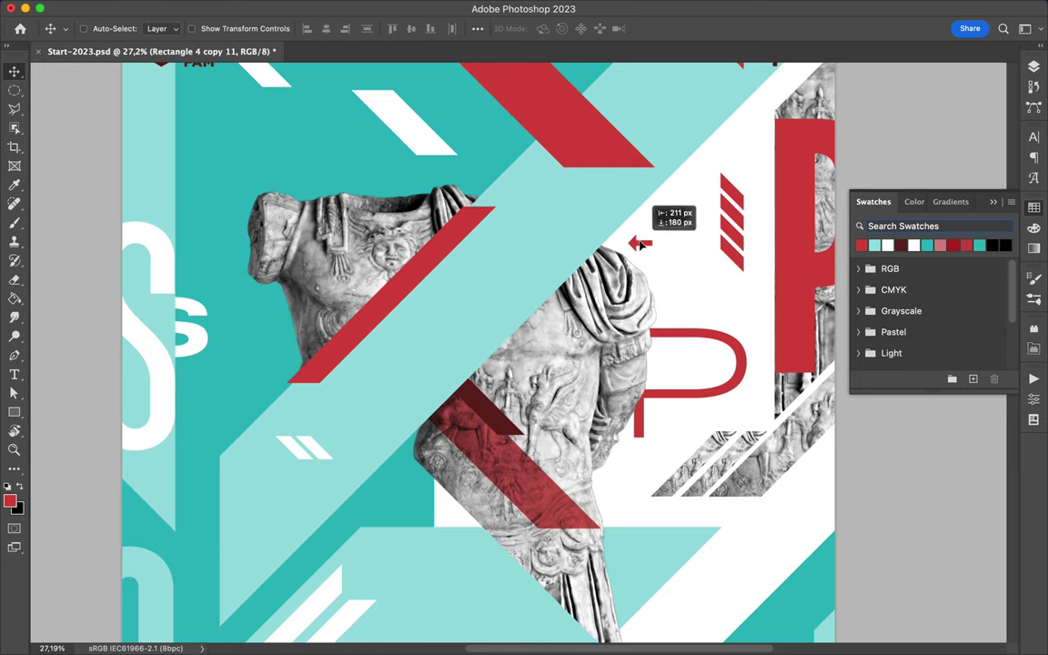
left_click_drag(644, 238, 636, 255)
scroll(559, 370, "down", 5)
Duplicate a small white stripe, save, and place the copy over the upper statue
left_click_drag(454, 315, 520, 353)
key("ctrl+t")
scroll(508, 354, "up", 3)
key("Return")
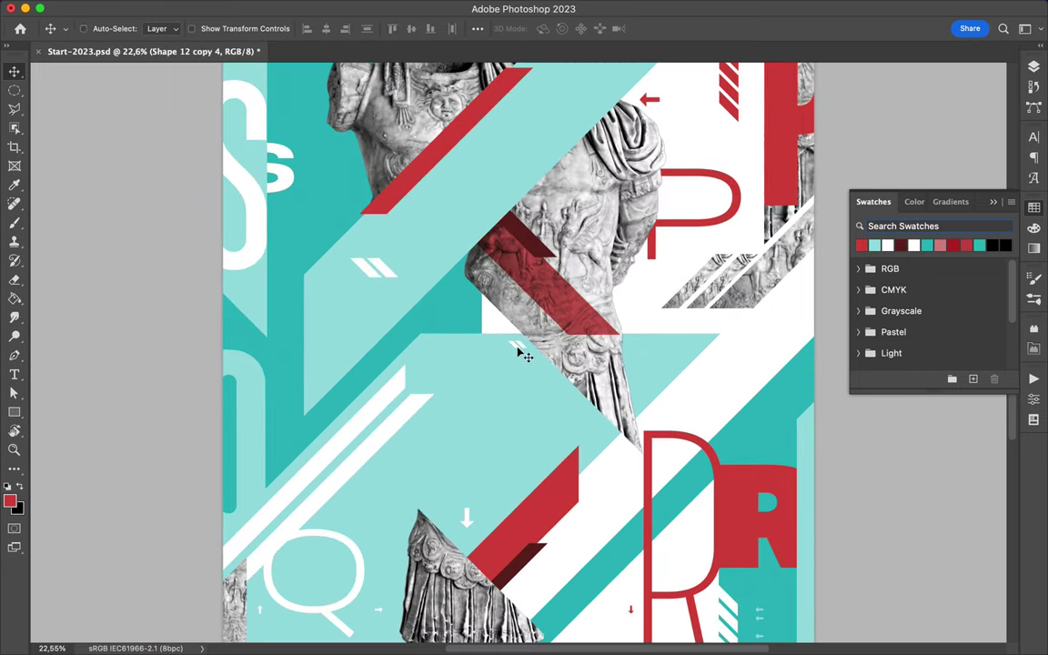
scroll(523, 373, "down", 3)
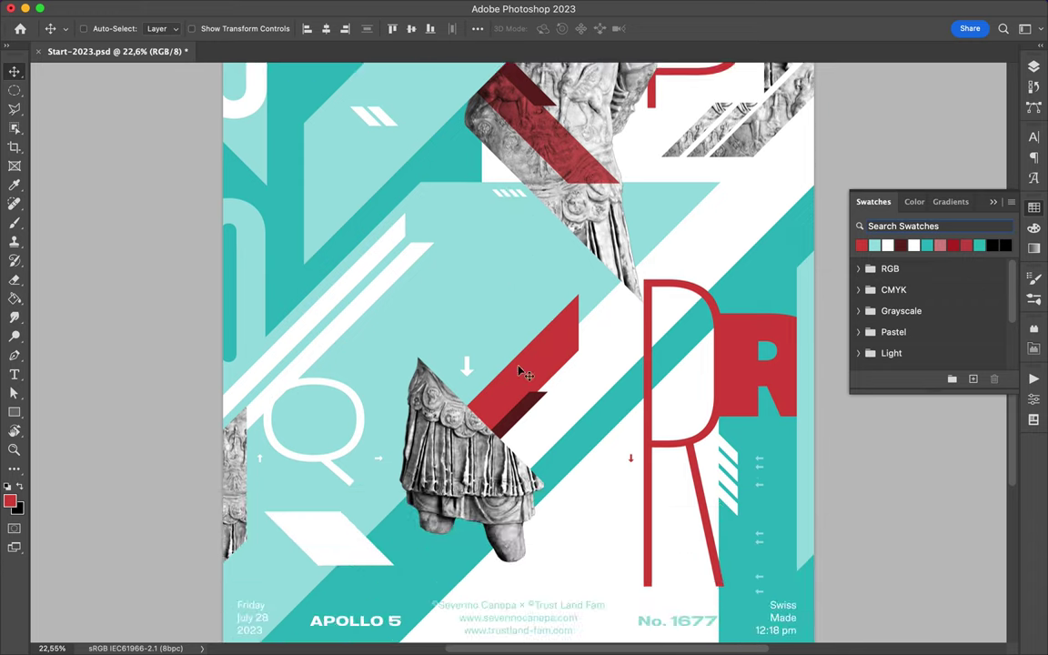
scroll(466, 329, "down", 2)
key("ctrl+s")
left_click_drag(521, 162, 564, 288)
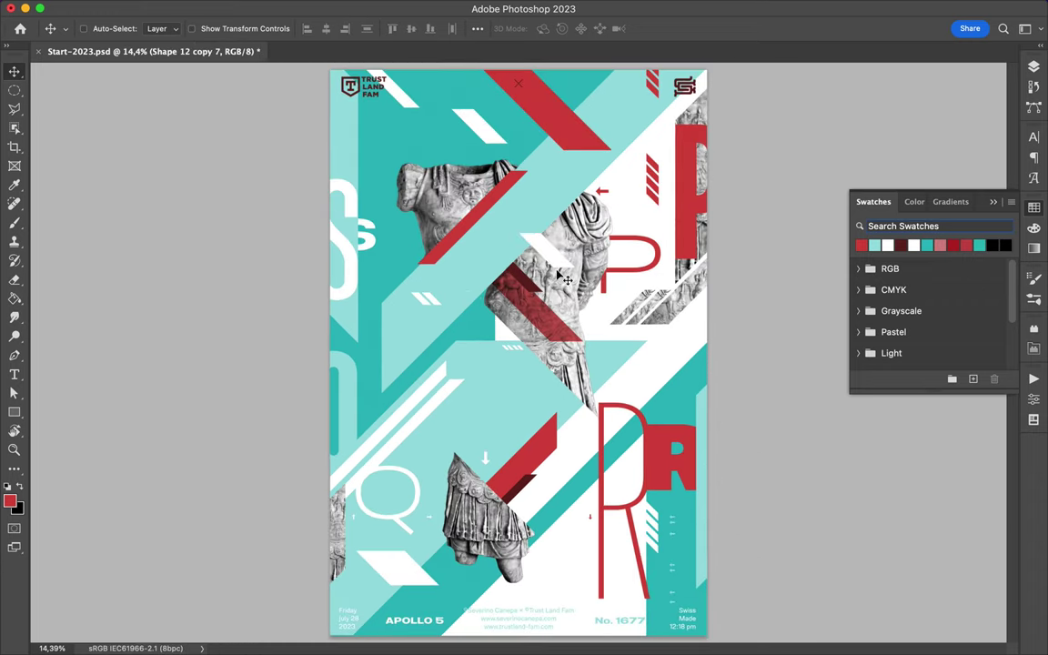
Fit the whole poster on screen and save it
scroll(552, 281, "up", 5)
scroll(552, 281, "up", 3)
scroll(564, 332, "up", 1)
scroll(562, 330, "up", 4)
scroll(562, 329, "up", 4)
key("ctrl+0")
key("ctrl+s")
Duplicate the white stripe toward the centre, shift it left, and flip it horizontally
left_click_drag(575, 323, 499, 355)
scroll(499, 356, "up", 3)
scroll(454, 286, "up", 3)
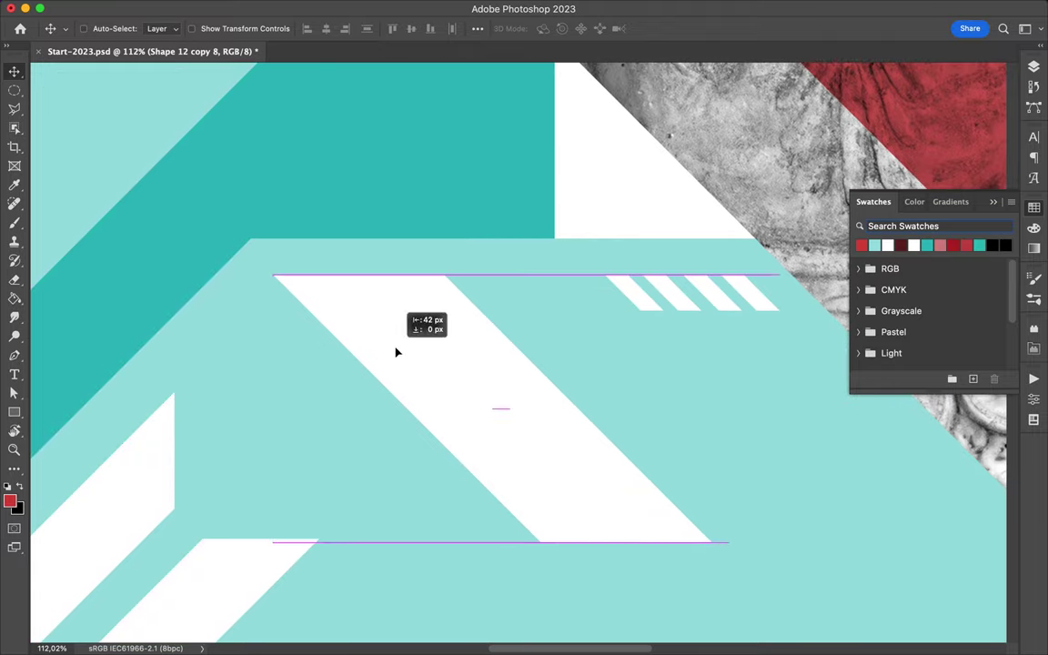
left_click_drag(451, 384, 398, 351)
key("ctrl+0")
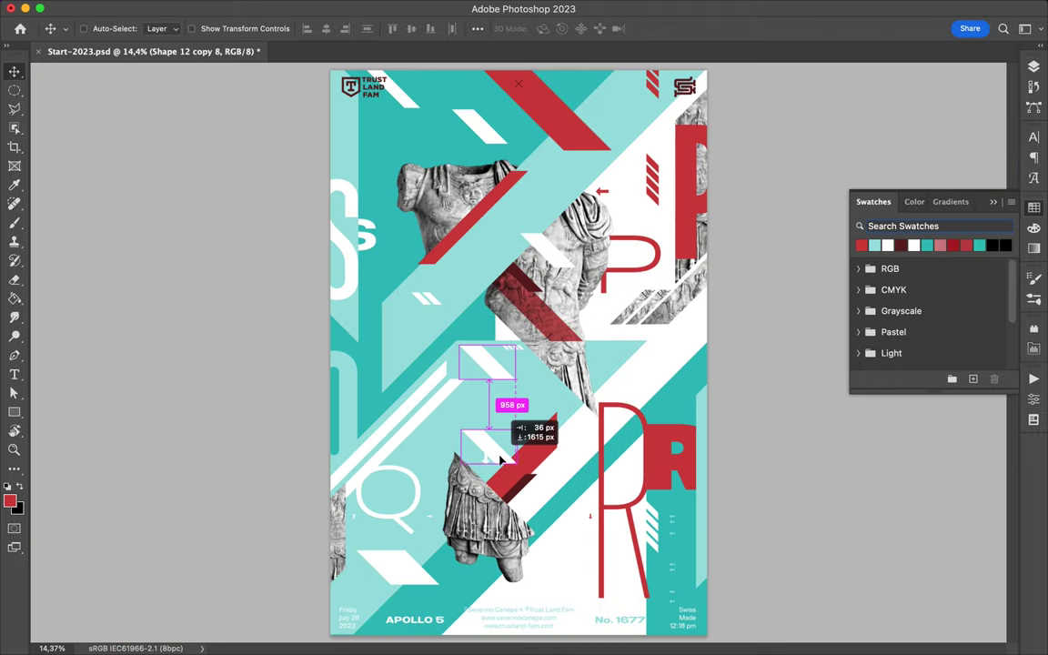
left_click(180, 8)
left_click(391, 588)
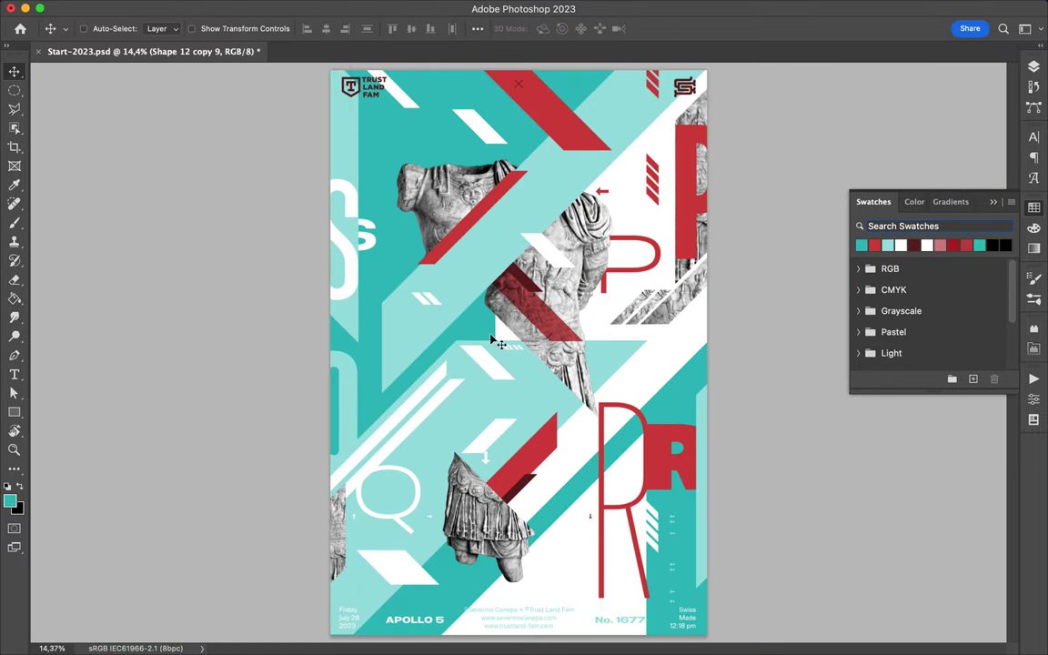
Draw a teal square, Rectangle 5, above the lower statue and show the layer list
key("u")
left_click_drag(451, 387, 523, 454)
key("v")
left_click(1033, 67)
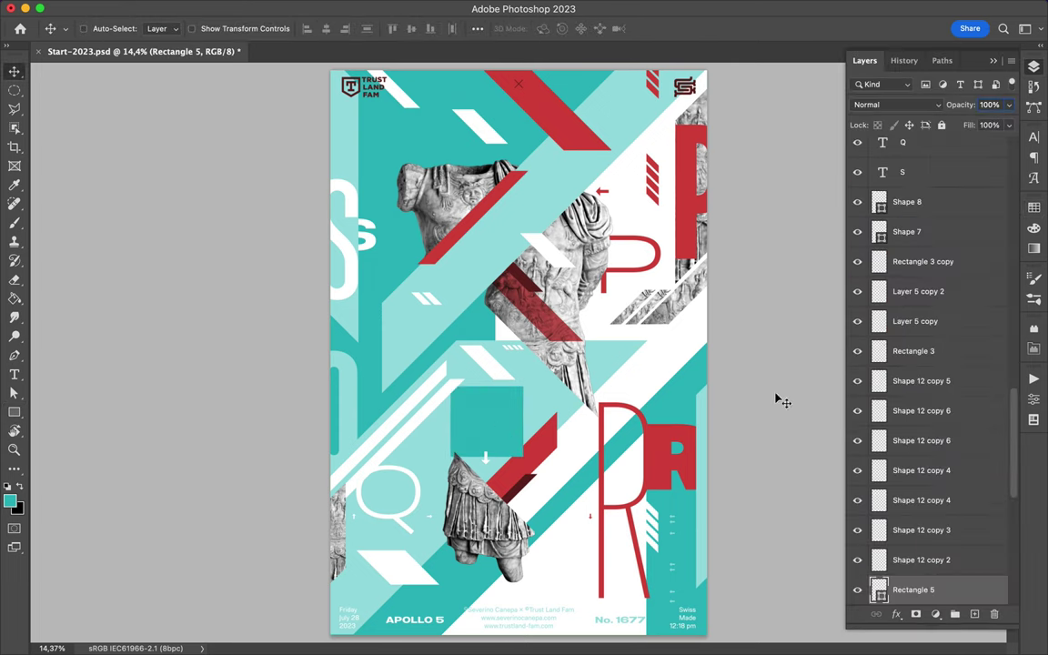
Move Rectangle 5 up among the Shape 12 layers and nudge the teal bar into place
left_click_drag(912, 587, 915, 429)
scroll(516, 413, "up", 3)
scroll(517, 414, "up", 5)
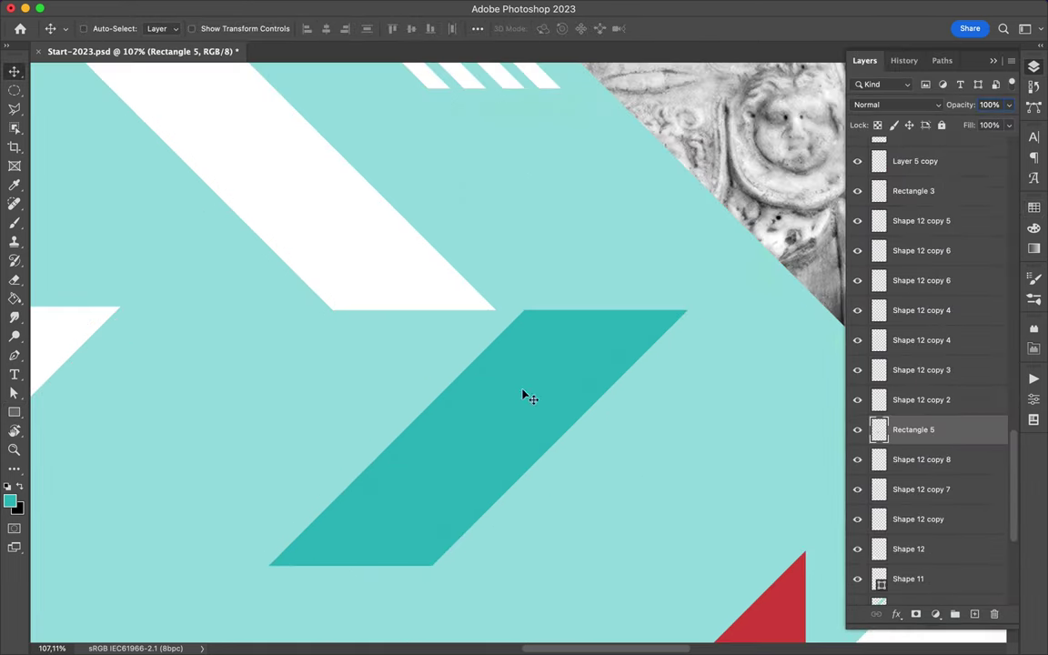
left_click_drag(521, 395, 499, 393)
scroll(496, 393, "up", 2)
scroll(496, 393, "up", 4)
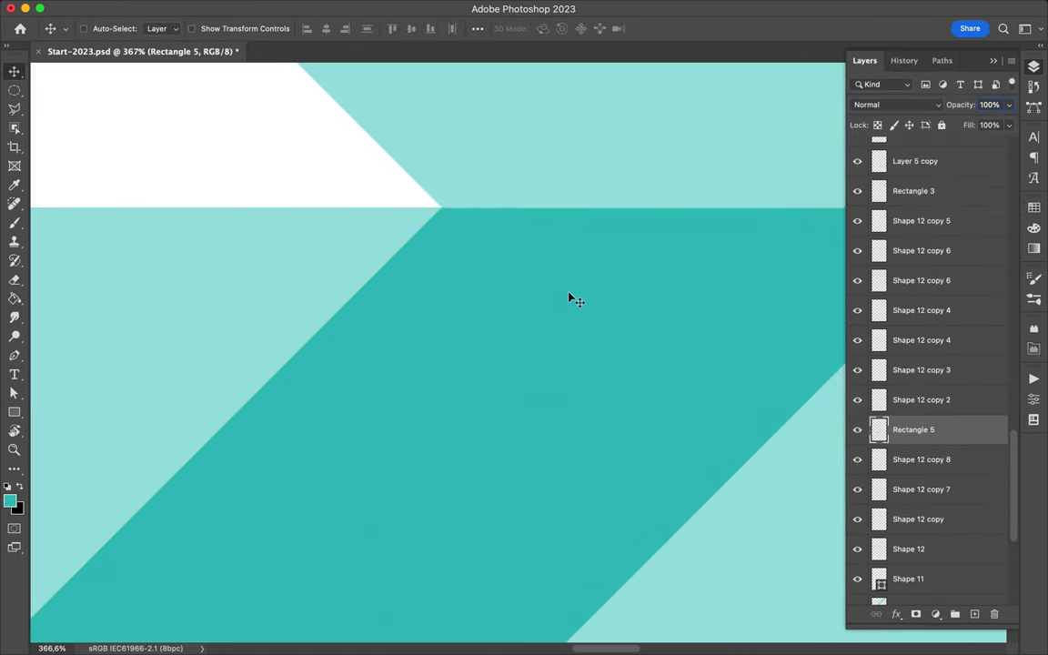
Check the white stripe with the full poster fitted on screen, then save, cancelling a new copy
key("ctrl+0")
left_click(395, 579, "ctrl")
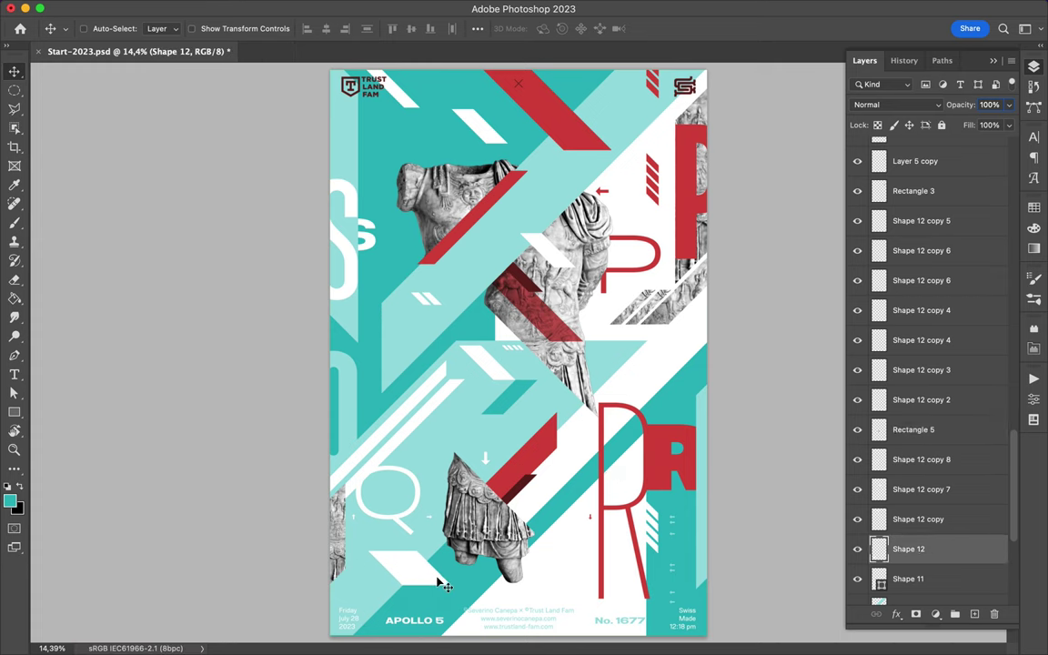
scroll(437, 582, "up", 4)
scroll(437, 582, "up", 2)
key("ctrl+0")
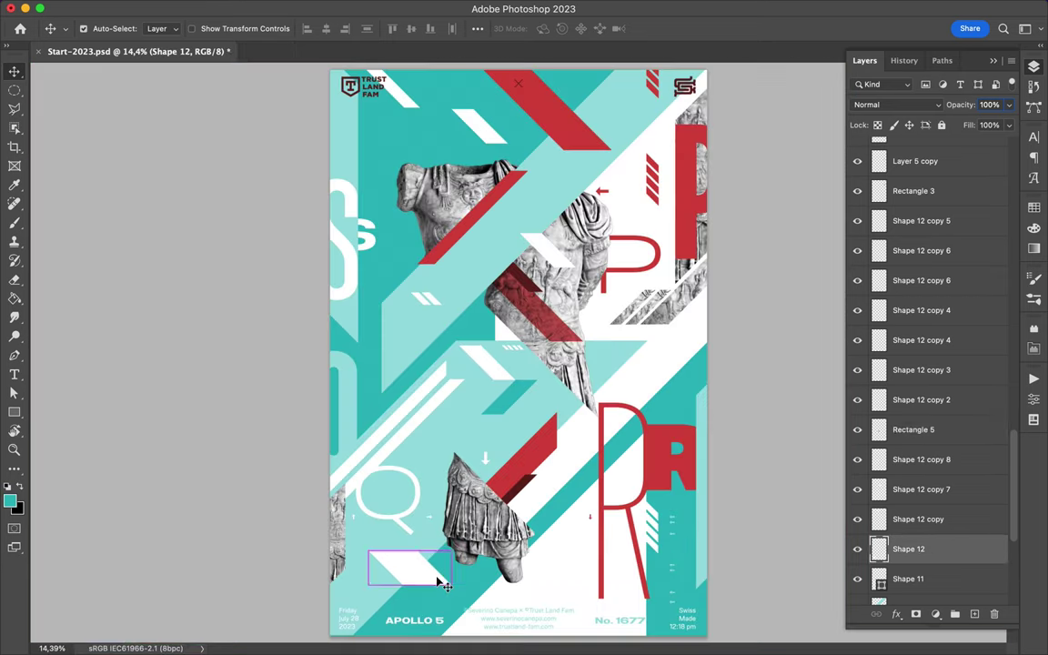
key("ctrl+s")
key("ctrl+shift+s")
left_click(673, 446)
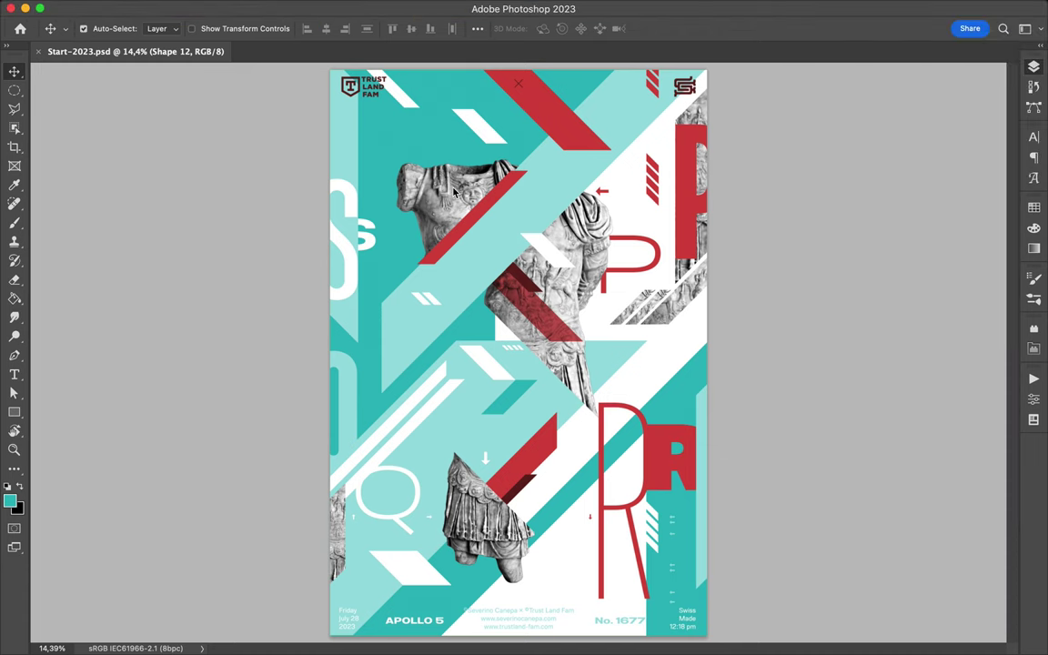
Stop the screen recording from the macOS menu bar, leaving the Apollo 5 poster on black
left_click(789, 7)
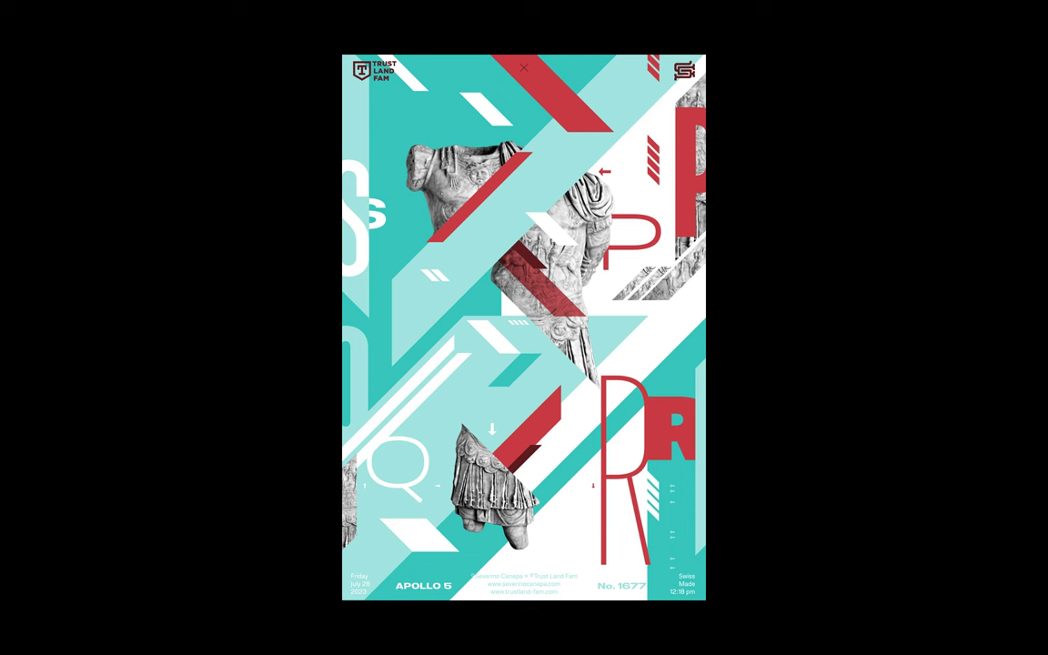